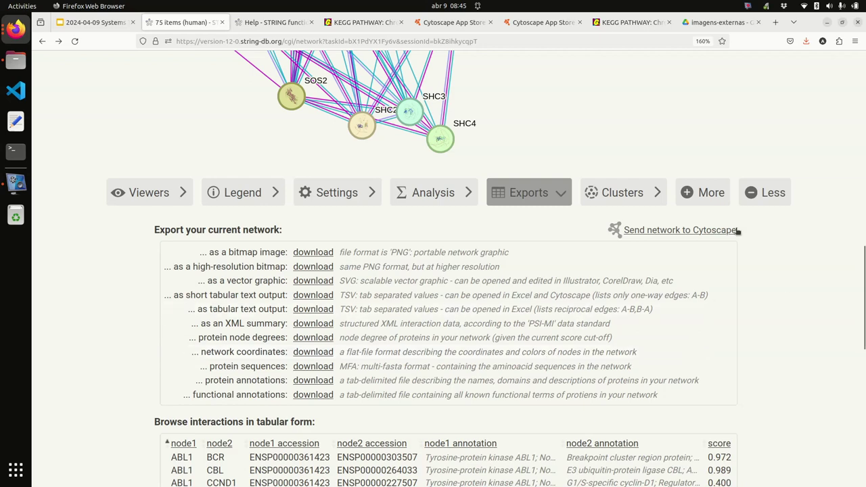
- Open neo4j.com in a new browser tab and go to the AuraDB free start page
{"action": "left_click", "coordinate": [776, 23]}
{"action": "type", "text": "neo4j.com"}
{"action": "key", "text": "Return"}
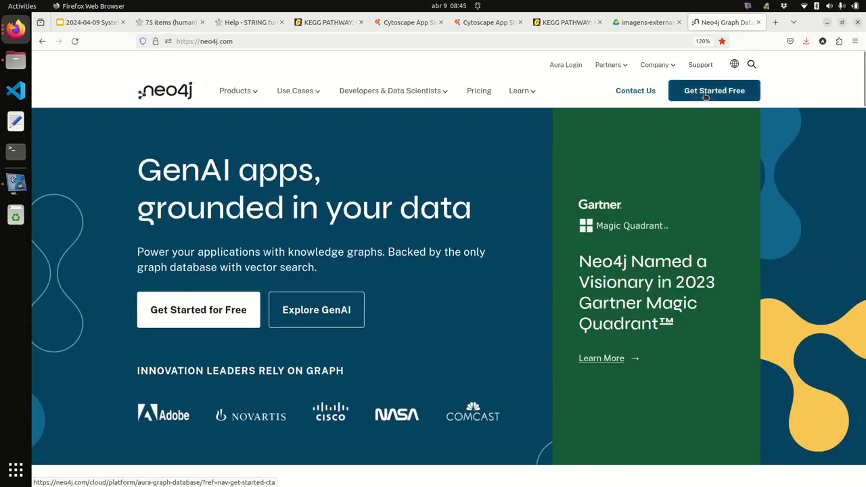
{"action": "left_click", "coordinate": [706, 96]}
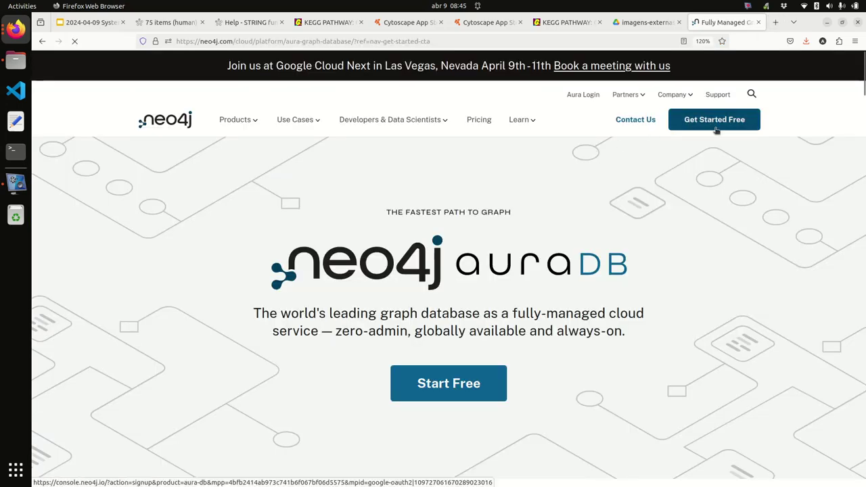
- Enter the Neo4j Aura console, open Instance01 and connect to it as database user neo4j
{"action": "left_click", "coordinate": [716, 129]}
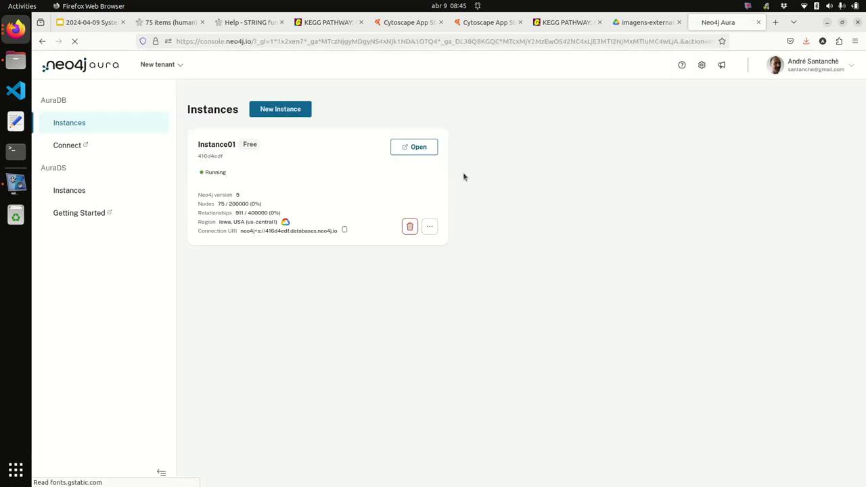
{"action": "left_click", "coordinate": [418, 149]}
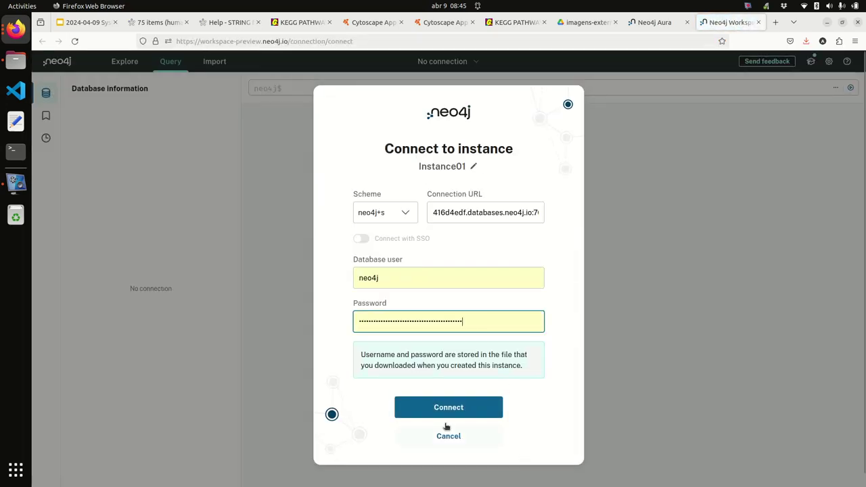
{"action": "left_click", "coordinate": [443, 411]}
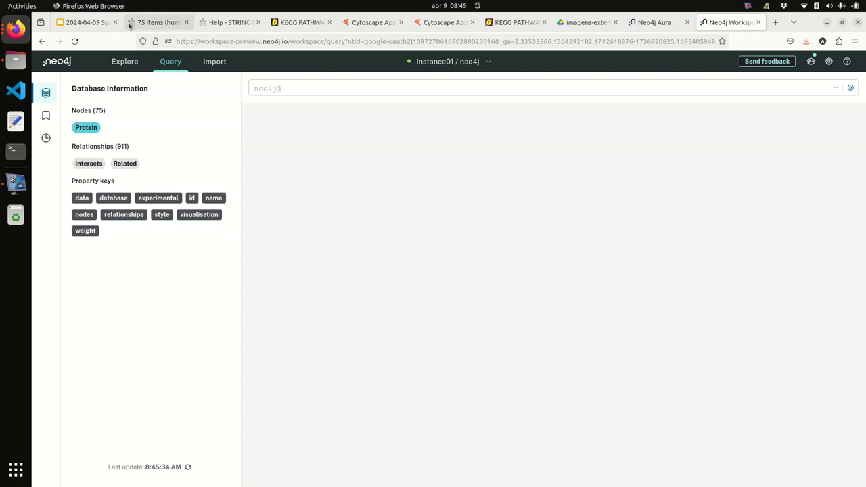
{"action": "left_click", "coordinate": [148, 24]}
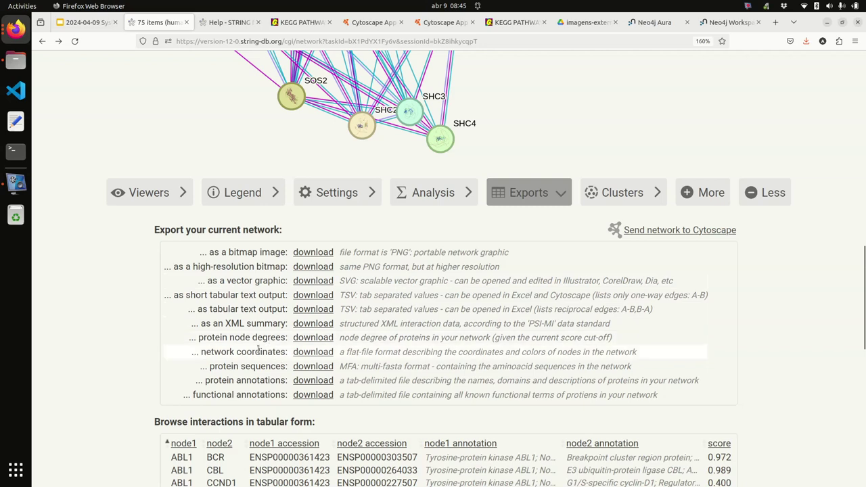
{"action": "left_click", "coordinate": [321, 341]}
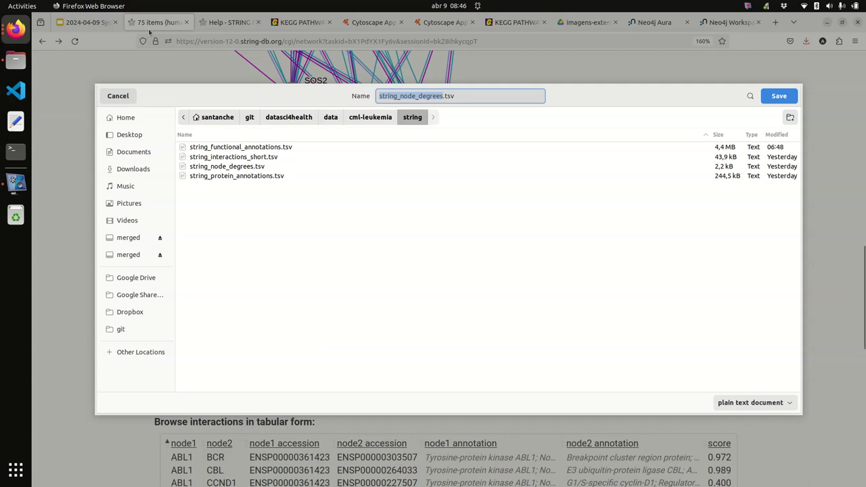
{"action": "left_click", "coordinate": [118, 96]}
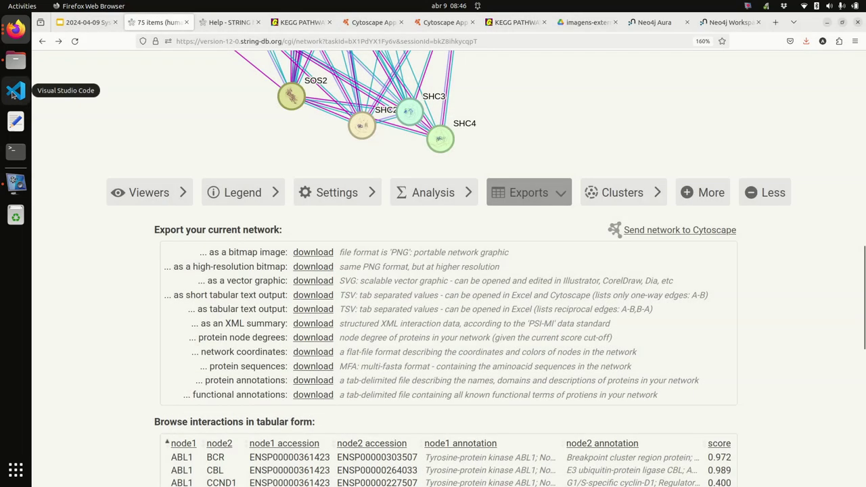
- Switch to Visual Studio Code and close all open editors, saving the changes to cml-leukemia.md
{"action": "left_click", "coordinate": [13, 95]}
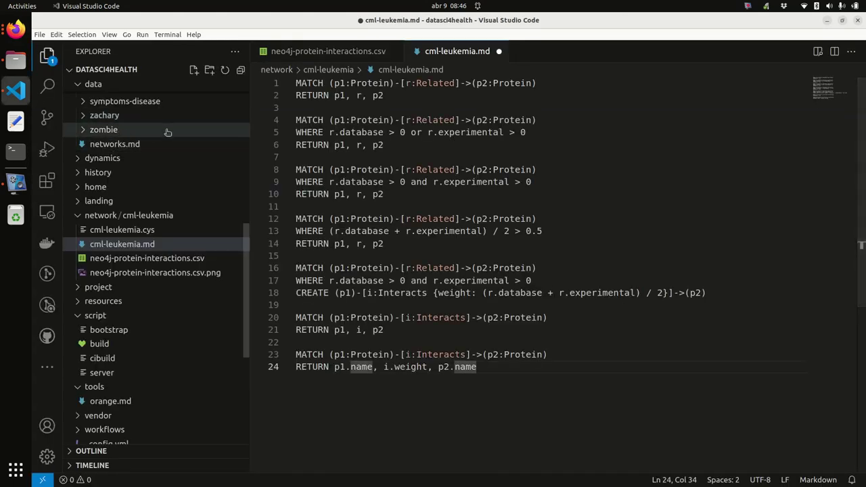
{"action": "right_click", "coordinate": [430, 60]}
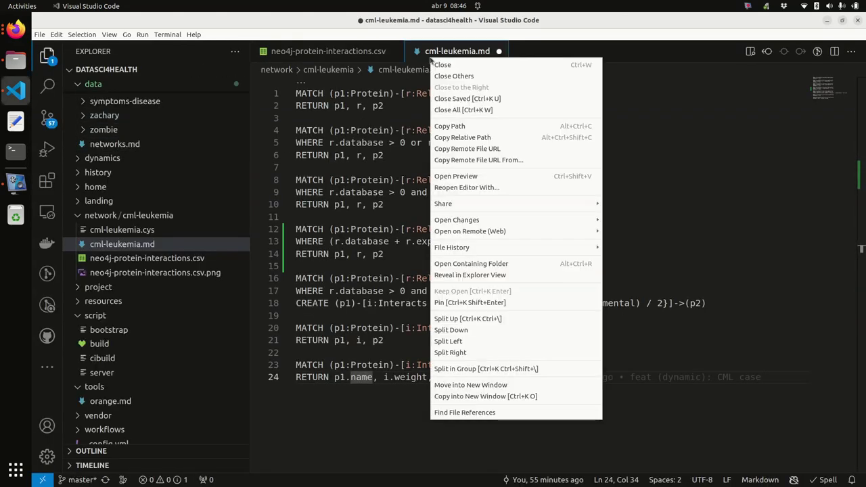
{"action": "left_click", "coordinate": [458, 110]}
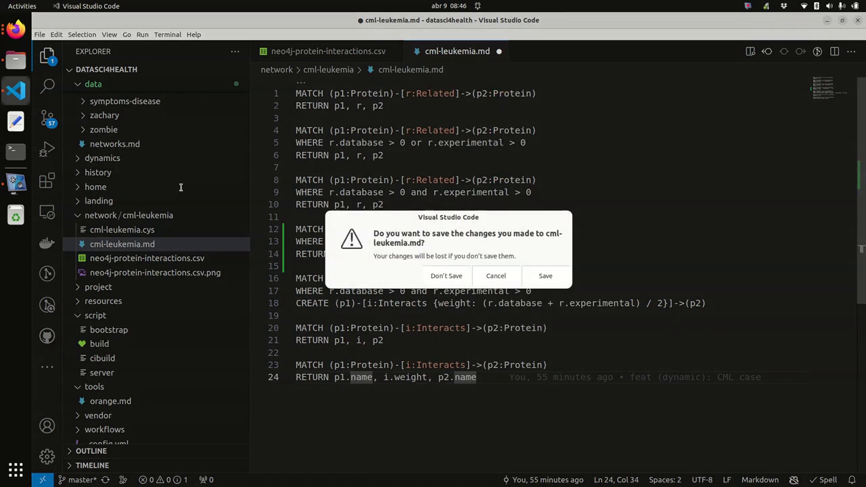
{"action": "left_click", "coordinate": [540, 280]}
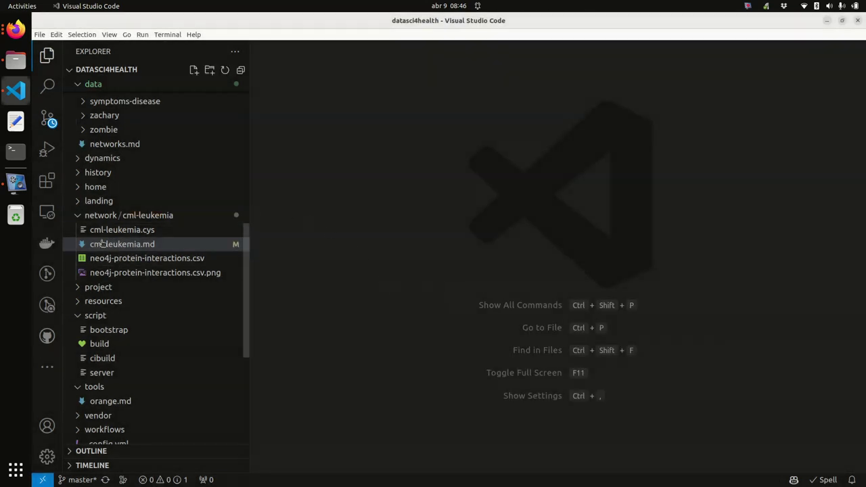
- Open string_node_degrees.tsv from the data/cml-leukemia/string folder in the editor
{"action": "scroll", "coordinate": [101, 244], "scroll_direction": "up", "scroll_amount": 10}
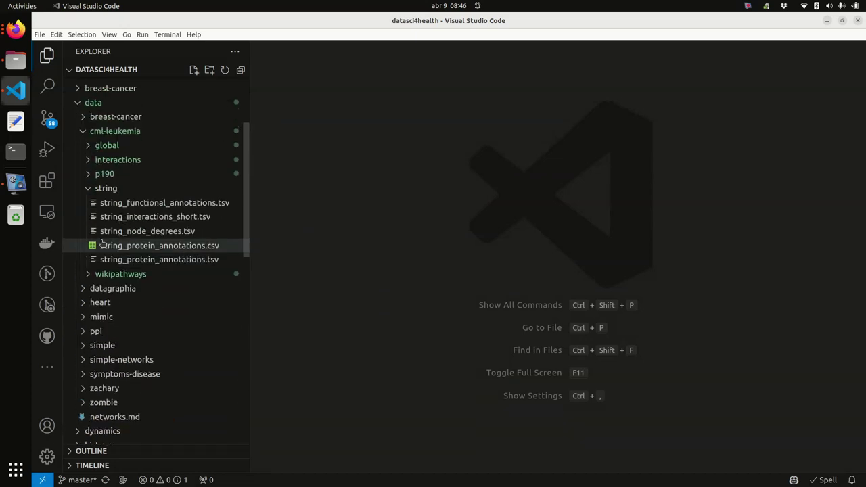
{"action": "left_click", "coordinate": [150, 231]}
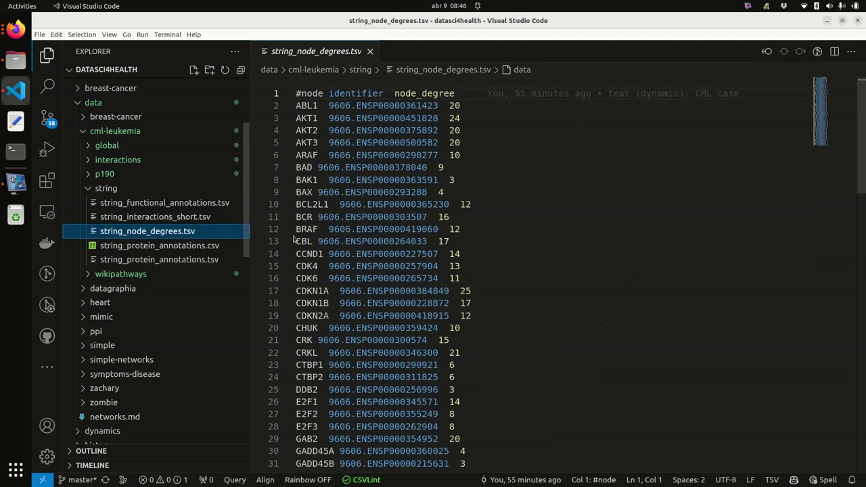
{"action": "left_click", "coordinate": [606, 238]}
{"action": "left_click", "coordinate": [487, 204]}
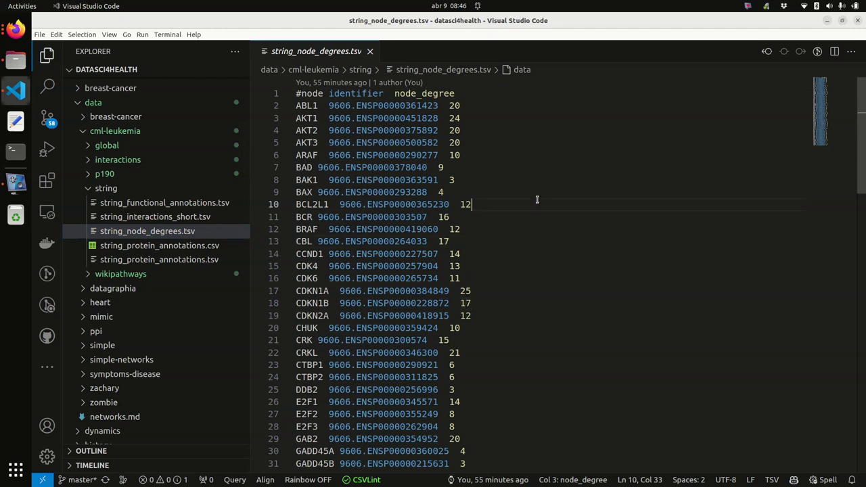
- Hide the file explorer and enlarge the editor interface by four zoom levels to make the node degree data readable
{"action": "key", "text": "ctrl+b"}
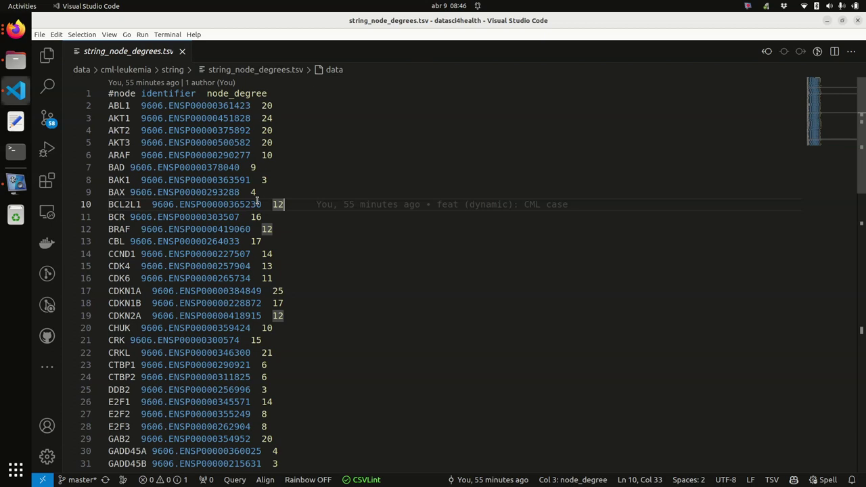
{"action": "key", "text": "ctrl+equal"}
{"action": "key", "text": "ctrl+equal"}
{"action": "key", "text": "ctrl+equal"}
{"action": "key", "text": "ctrl+equal"}
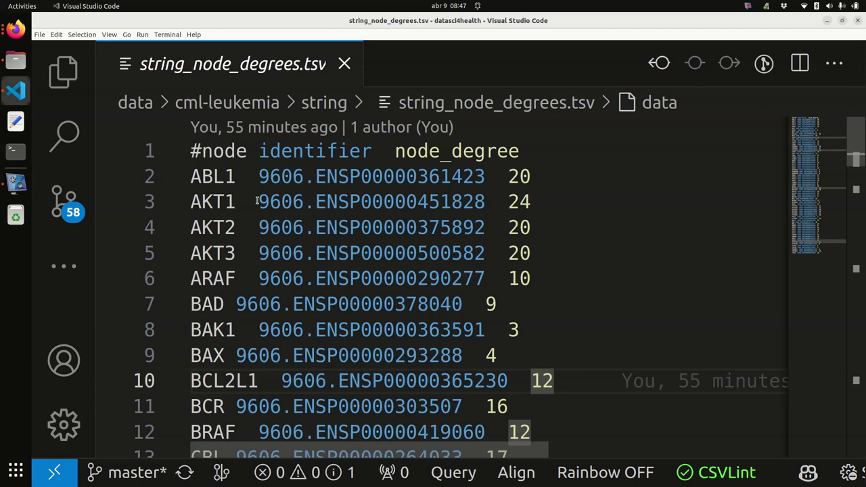
{"action": "left_click", "coordinate": [110, 36]}
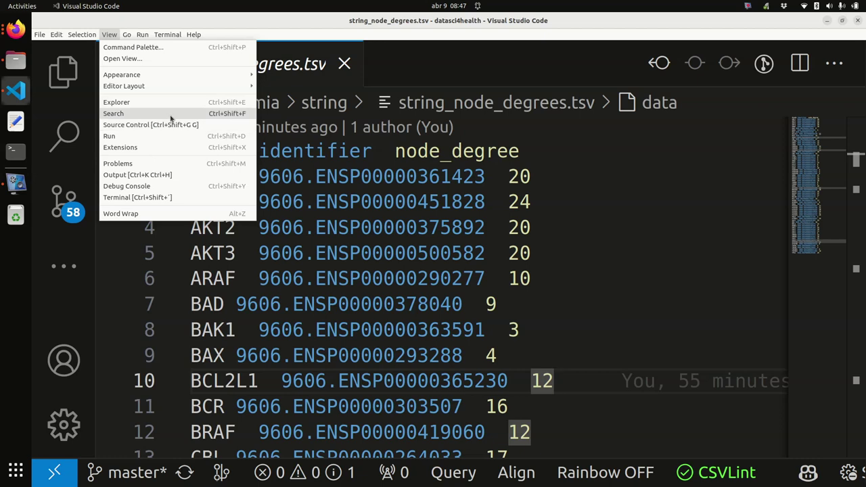
{"action": "left_click", "coordinate": [282, 26]}
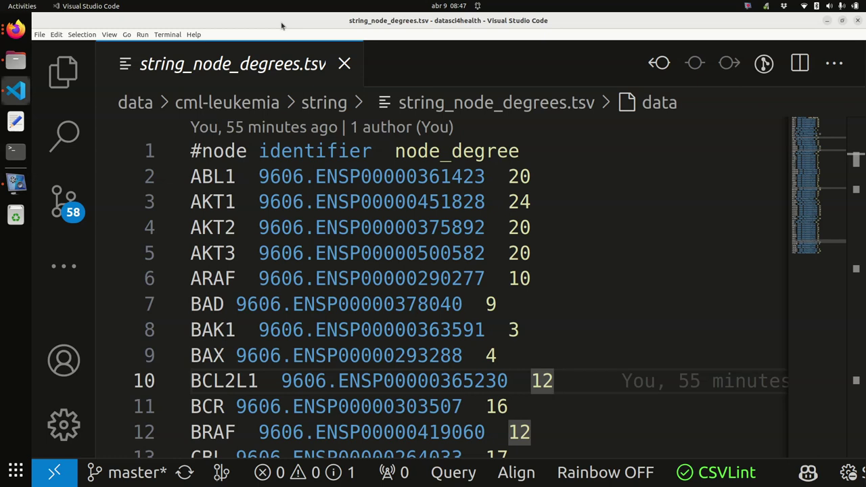
- Switch to the file manager and open the git/datasci4health/data/cml-leukemia/string folder
{"action": "left_click", "coordinate": [16, 60]}
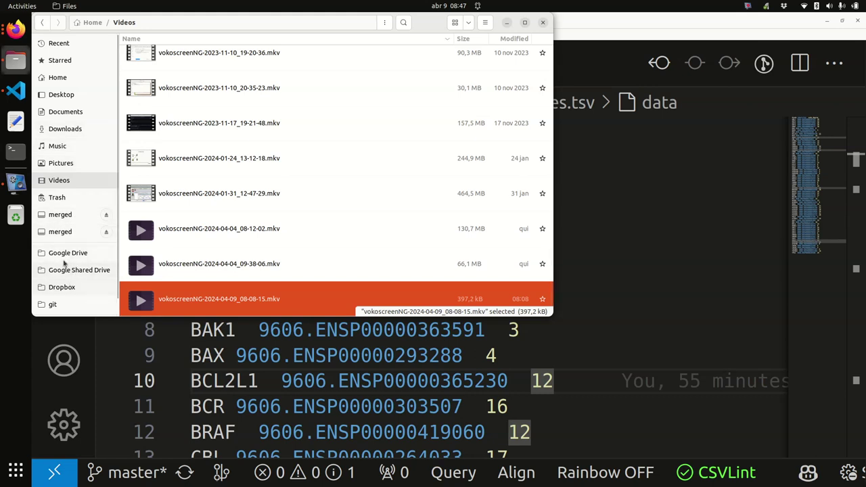
{"action": "left_click", "coordinate": [66, 304]}
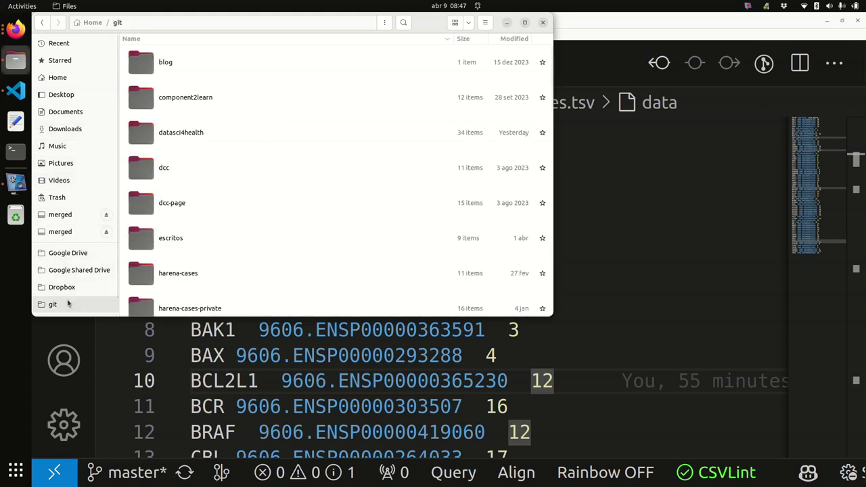
{"action": "double_click", "coordinate": [183, 135]}
{"action": "double_click", "coordinate": [164, 174]}
{"action": "double_click", "coordinate": [180, 109]}
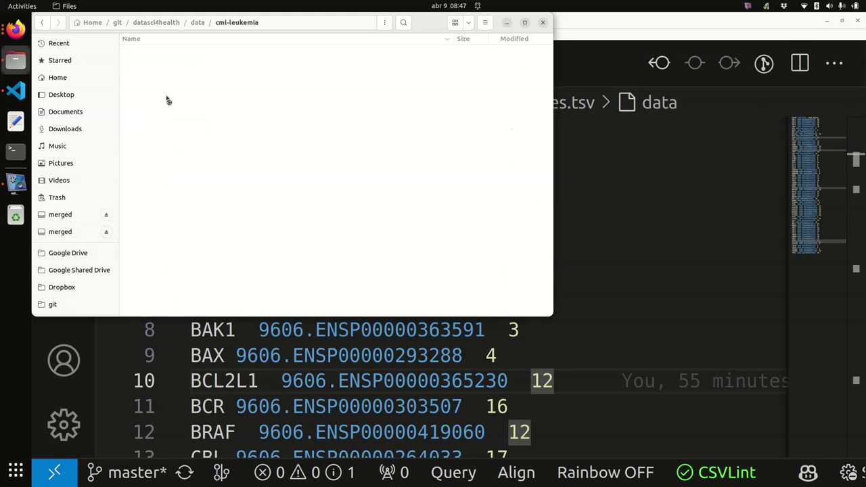
{"action": "double_click", "coordinate": [162, 174]}
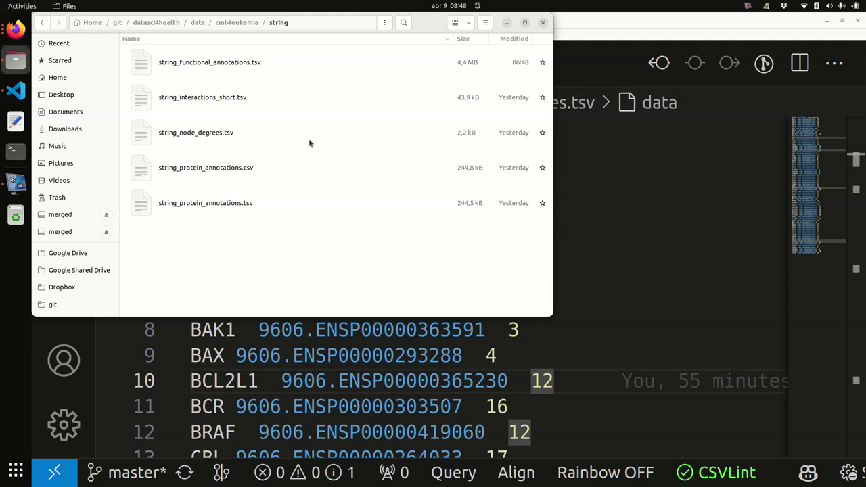
- Open string_node_degrees.tsv in LibreOffice Calc, importing it as tab-separated Unicode (UTF-8) text
{"action": "left_click", "coordinate": [222, 135]}
{"action": "double_click", "coordinate": [222, 133]}
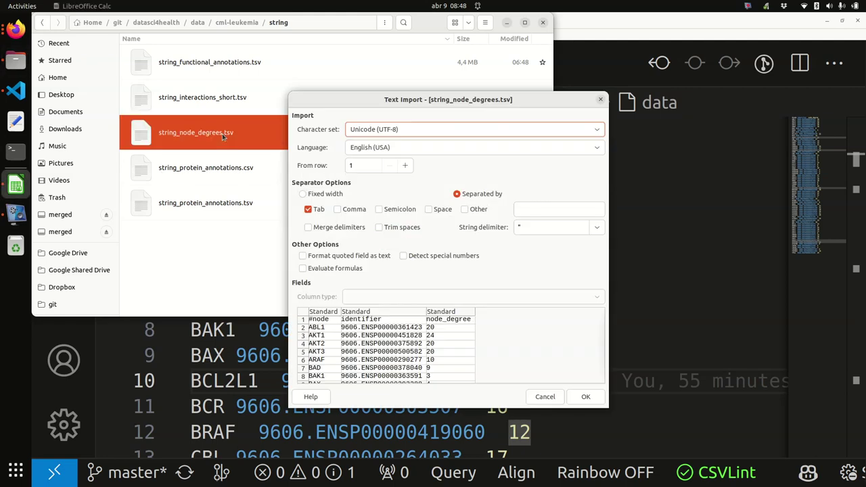
{"action": "left_click", "coordinate": [583, 396]}
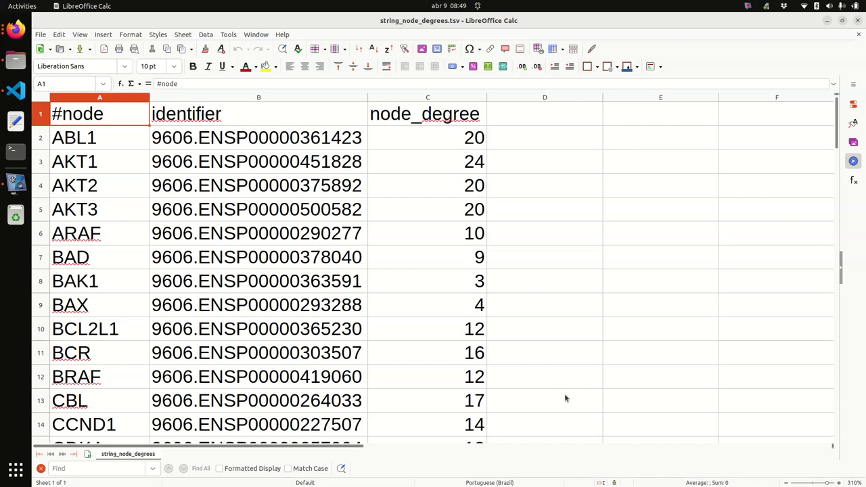
- Switch to the Systems Tables and Graphs presentation in Firefox and present it from the Protein Table slide through to the Graph/Table comparison
{"action": "left_click", "coordinate": [15, 38]}
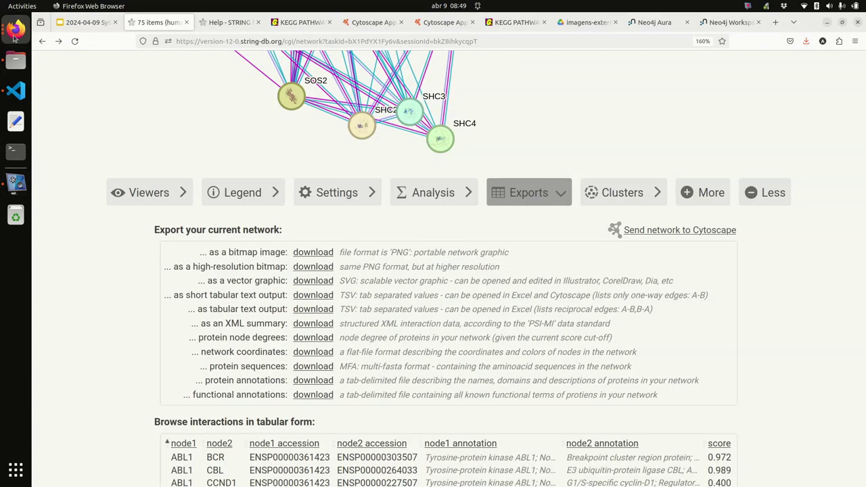
{"action": "left_click", "coordinate": [82, 24]}
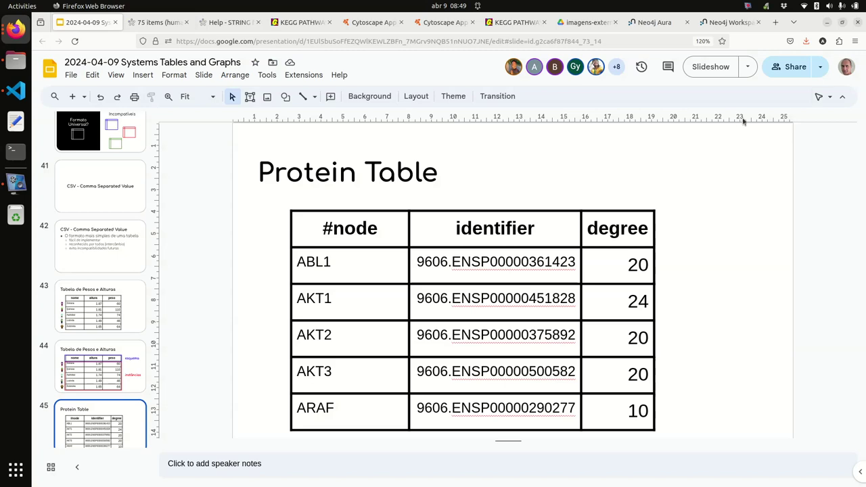
{"action": "left_click", "coordinate": [709, 75]}
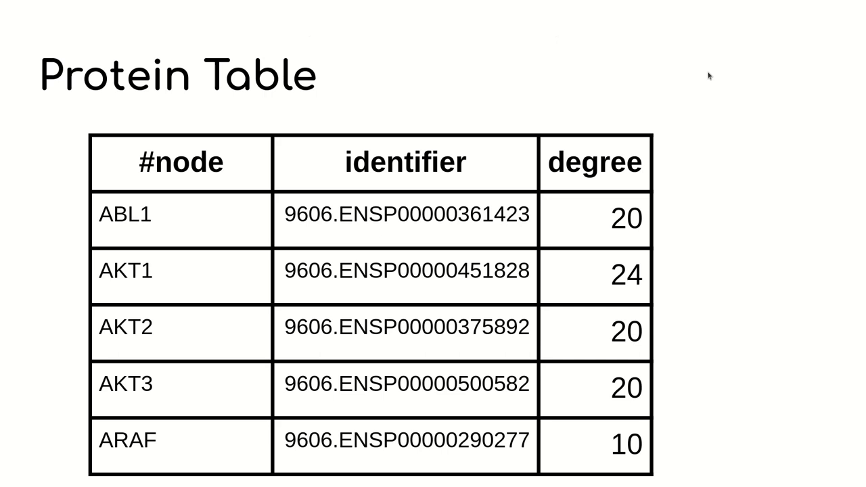
{"action": "key", "text": "Right"}
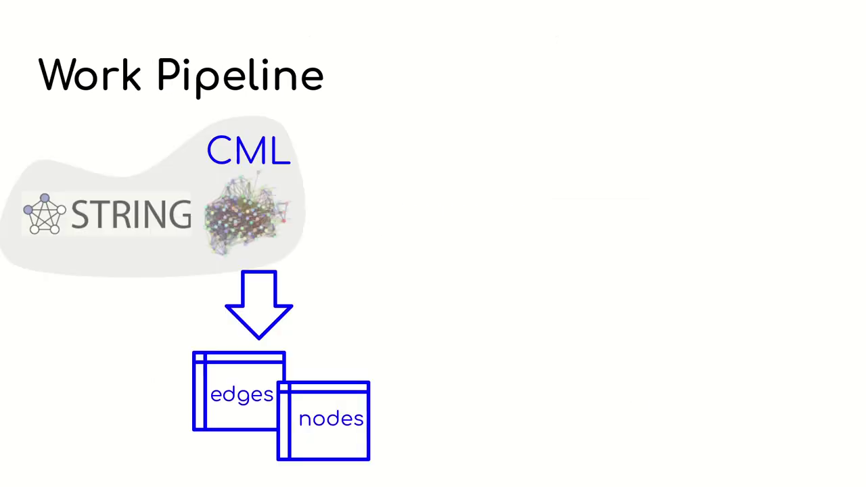
{"action": "key", "text": "Right"}
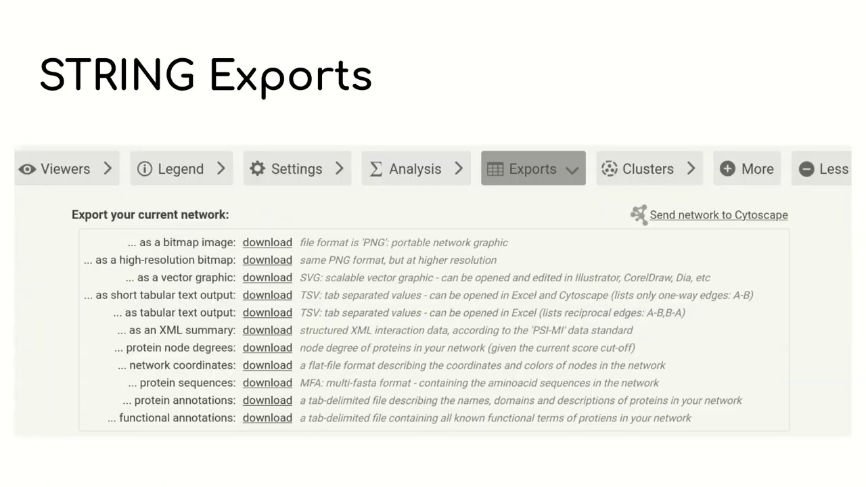
{"action": "key", "text": "Right"}
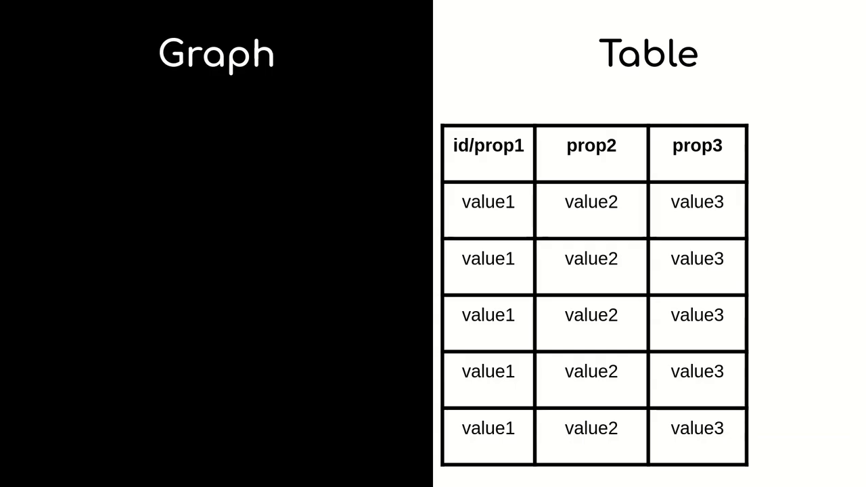
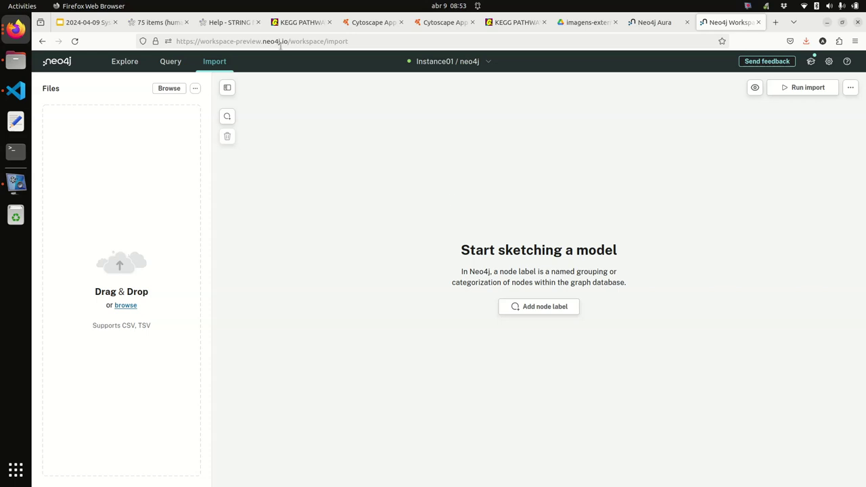
- Open the Neo4j query view, and find the Cleaning the Environment slide in the Systems Tables and Graphs presentation
{"action": "left_click", "coordinate": [168, 62]}
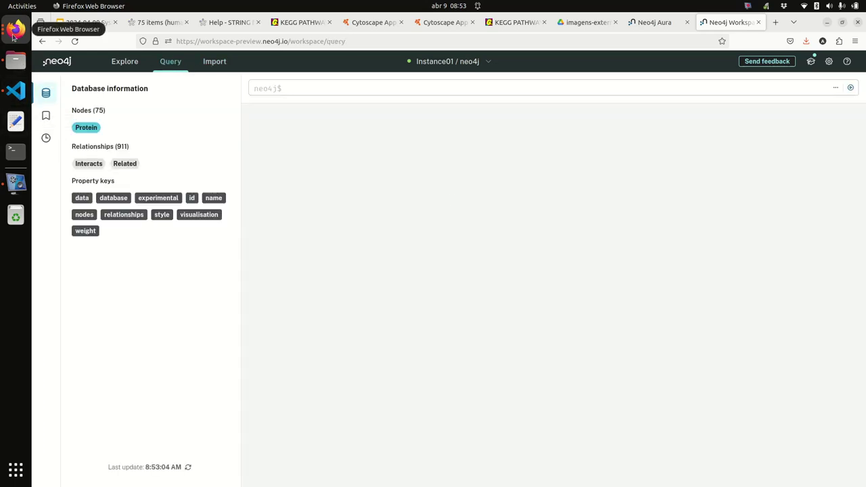
{"action": "left_click", "coordinate": [12, 37]}
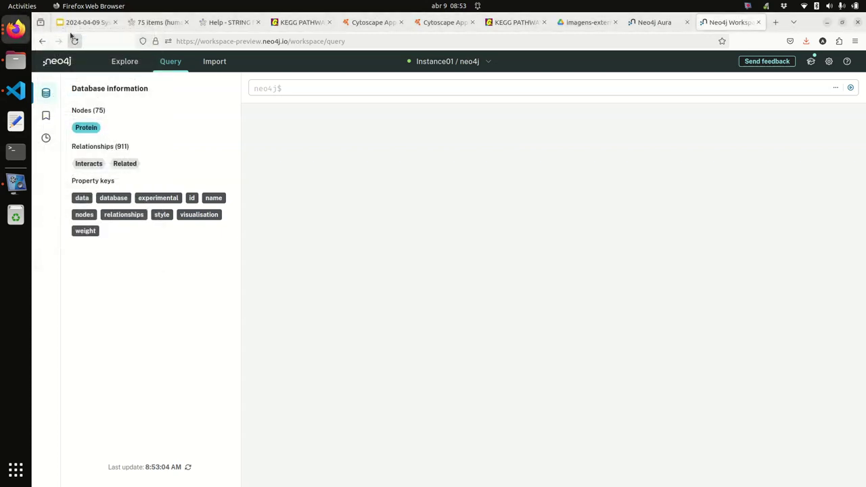
{"action": "left_click", "coordinate": [80, 24]}
{"action": "scroll", "coordinate": [124, 202], "scroll_direction": "down", "scroll_amount": 5}
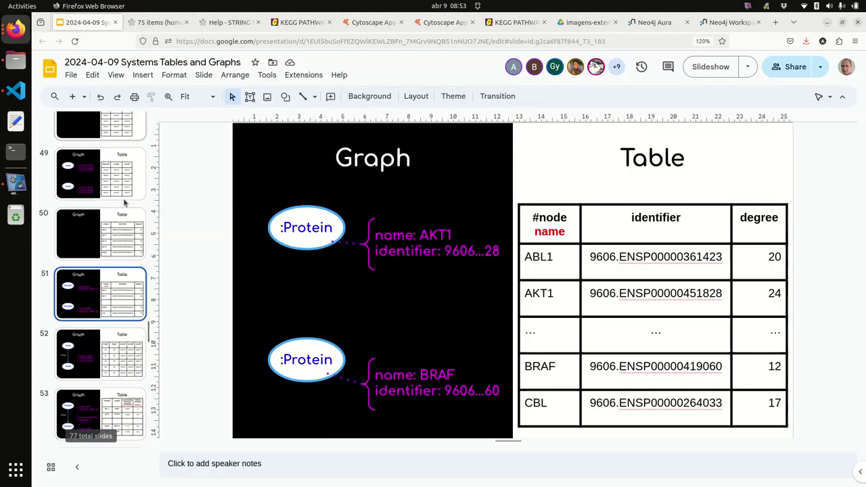
{"action": "scroll", "coordinate": [124, 202], "scroll_direction": "down", "scroll_amount": 3}
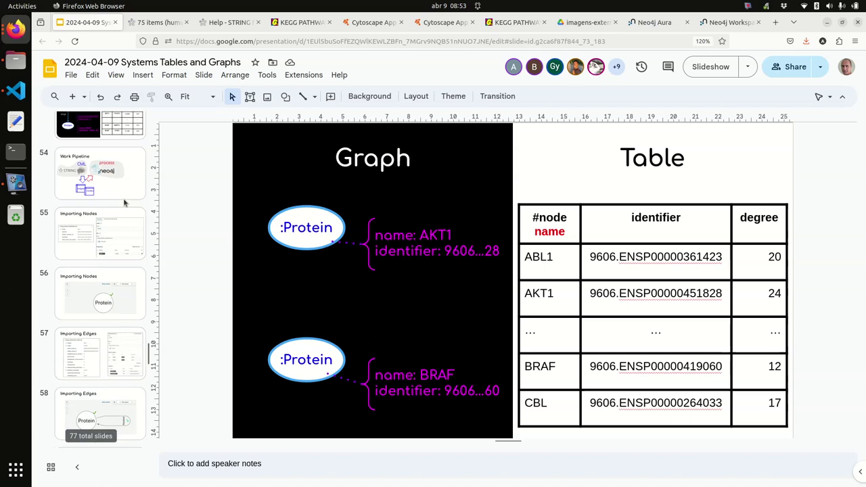
{"action": "scroll", "coordinate": [125, 203], "scroll_direction": "down", "scroll_amount": 1}
{"action": "scroll", "coordinate": [124, 202], "scroll_direction": "up", "scroll_amount": 20}
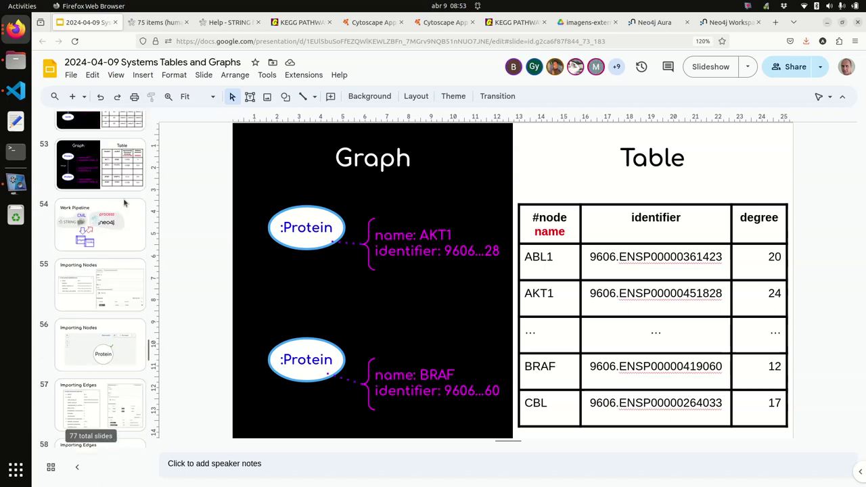
{"action": "scroll", "coordinate": [125, 202], "scroll_direction": "up", "scroll_amount": 19}
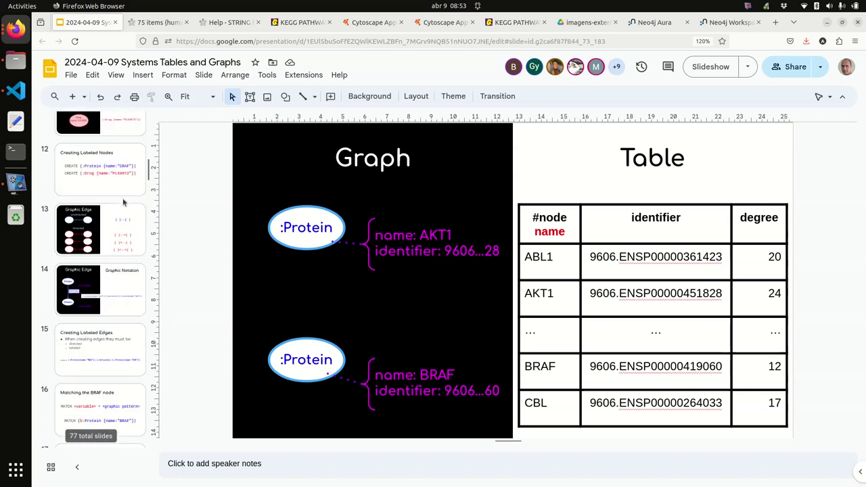
{"action": "scroll", "coordinate": [124, 203], "scroll_direction": "up", "scroll_amount": 2}
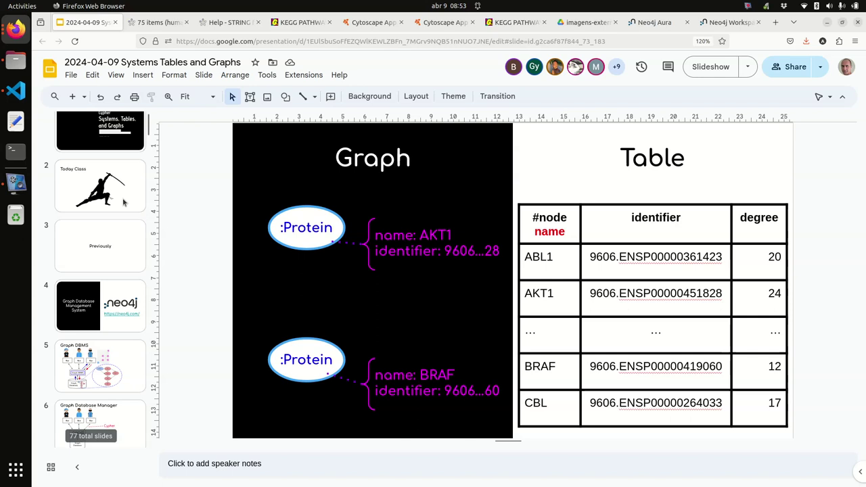
{"action": "scroll", "coordinate": [125, 202], "scroll_direction": "up", "scroll_amount": 1}
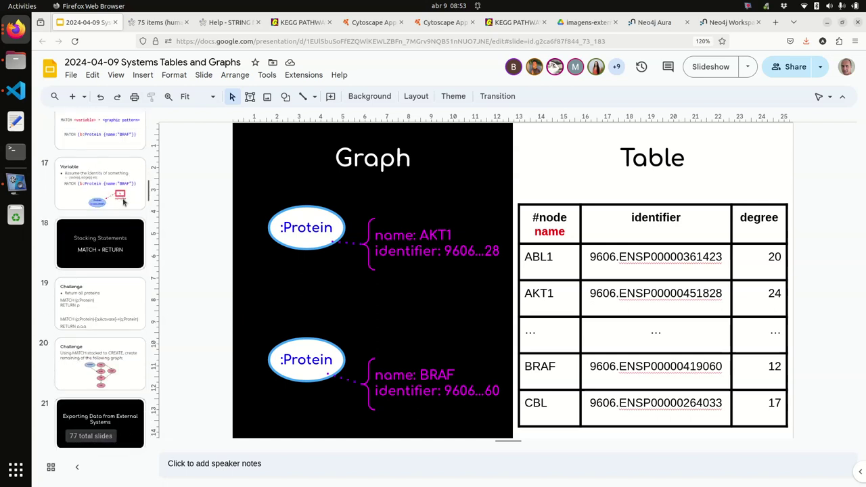
{"action": "scroll", "coordinate": [124, 202], "scroll_direction": "up", "scroll_amount": 2}
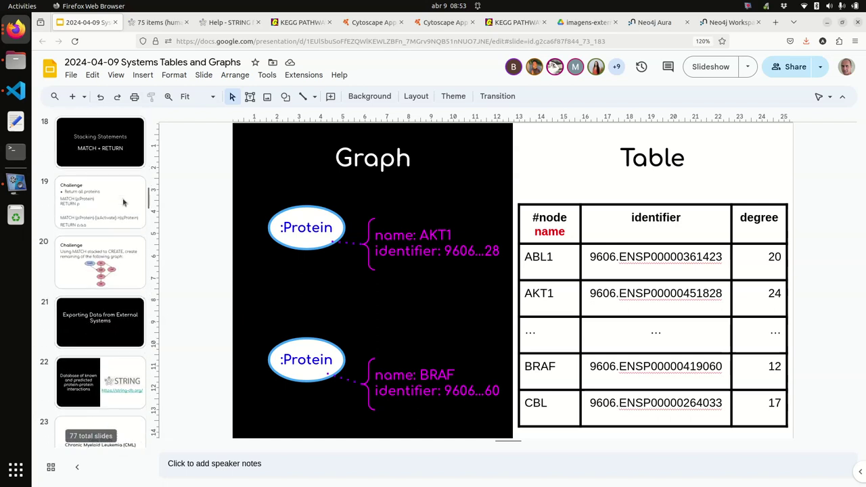
{"action": "scroll", "coordinate": [124, 202], "scroll_direction": "down", "scroll_amount": 19}
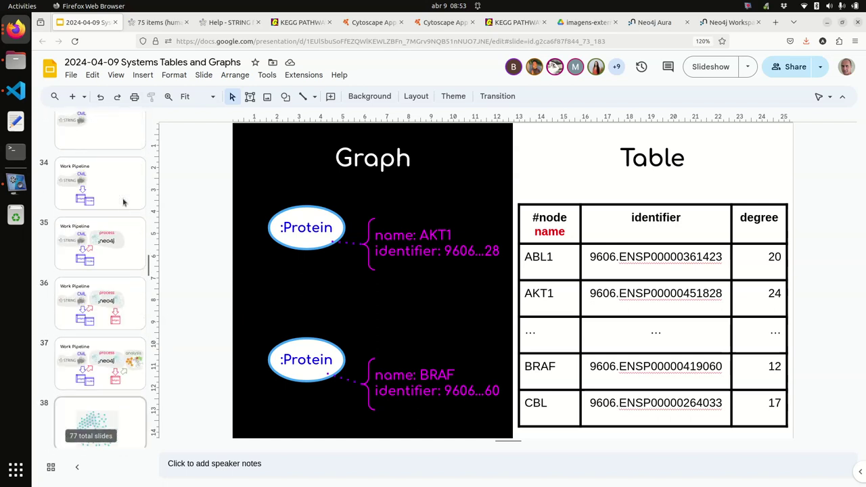
{"action": "scroll", "coordinate": [126, 221], "scroll_direction": "down", "scroll_amount": 8}
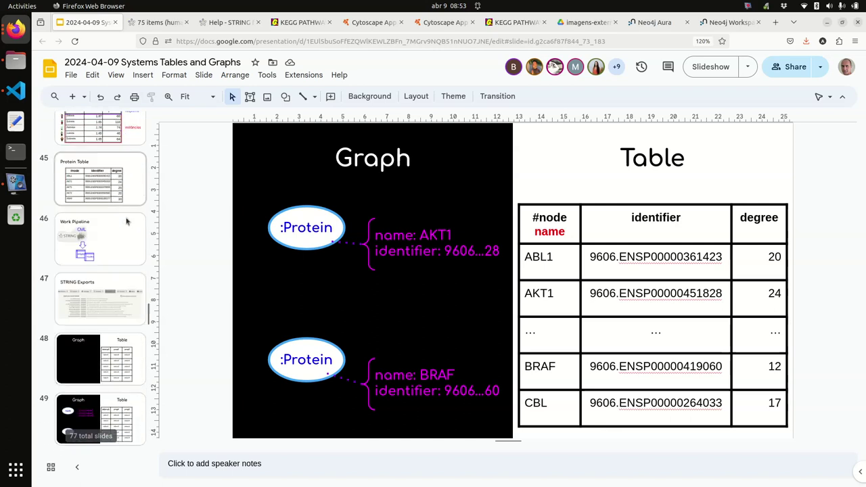
{"action": "scroll", "coordinate": [126, 220], "scroll_direction": "down", "scroll_amount": 6}
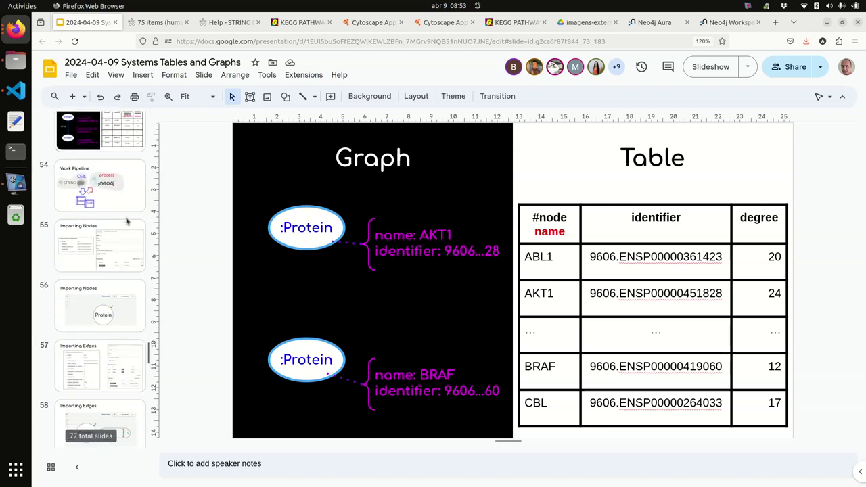
{"action": "scroll", "coordinate": [126, 221], "scroll_direction": "down", "scroll_amount": 2}
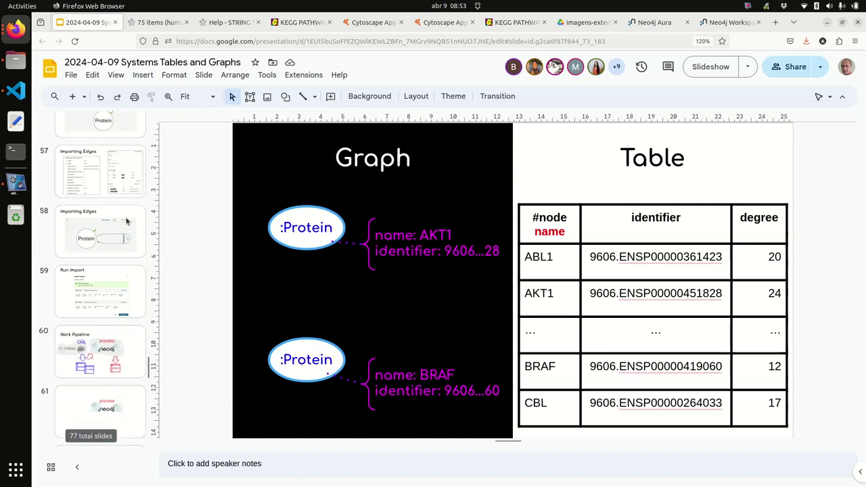
{"action": "scroll", "coordinate": [126, 220], "scroll_direction": "down", "scroll_amount": 3}
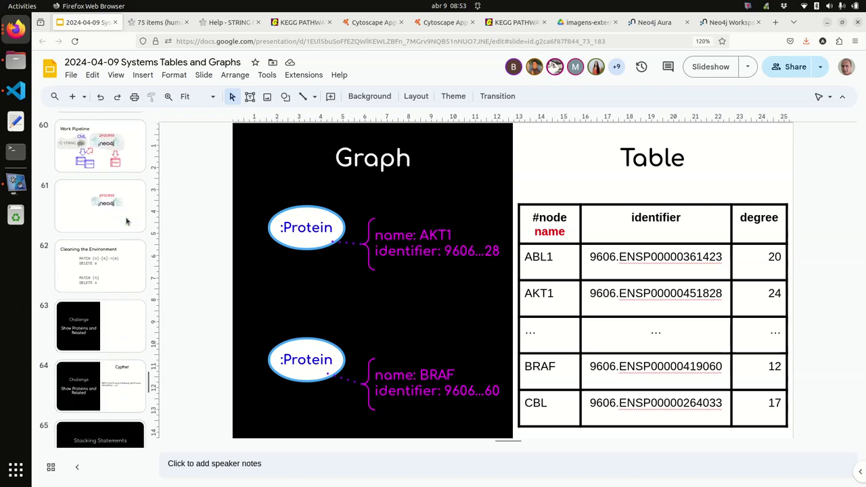
{"action": "left_click", "coordinate": [116, 270]}
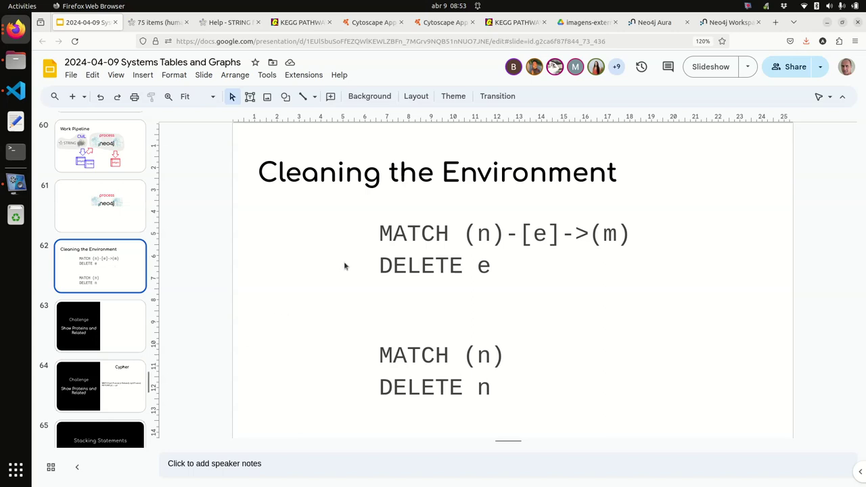
- Copy the relationship-deleting query MATCH (n)-[e]->(m) DELETE e from the Cleaning the Environment slide
{"action": "left_click_drag", "start_coordinate": [379, 234], "coordinate": [487, 280]}
{"action": "right_click", "coordinate": [467, 245]}
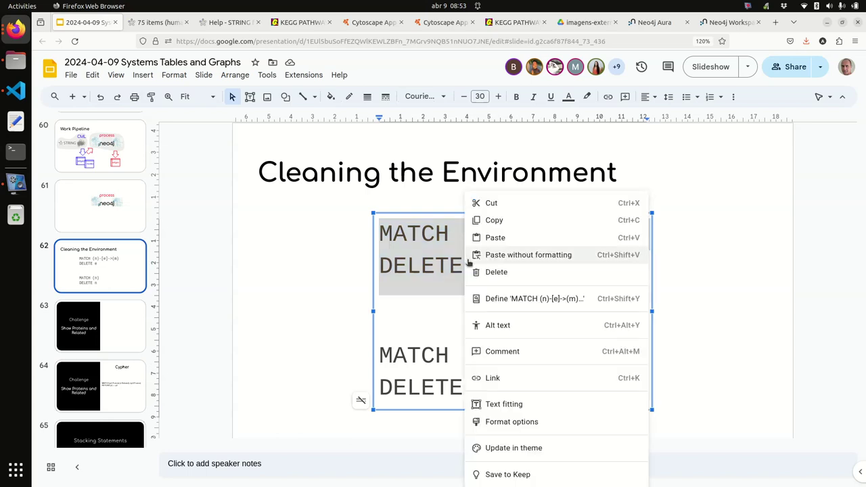
{"action": "key", "text": "Escape"}
{"action": "left_click", "coordinate": [404, 263]}
{"action": "double_click", "coordinate": [412, 234]}
{"action": "triple_click", "coordinate": [520, 268]}
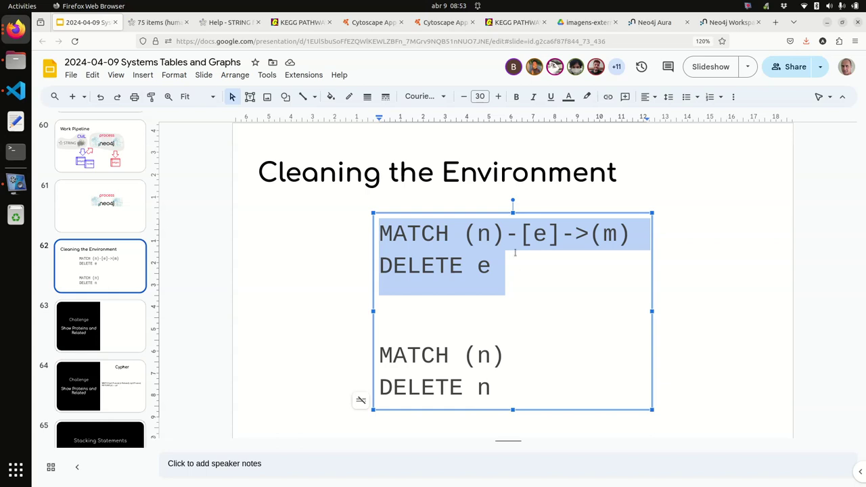
- Switch to the Neo4j workspace, paste the copied query without its trailing empty line, and run it to delete all relationships
{"action": "left_click", "coordinate": [731, 22]}
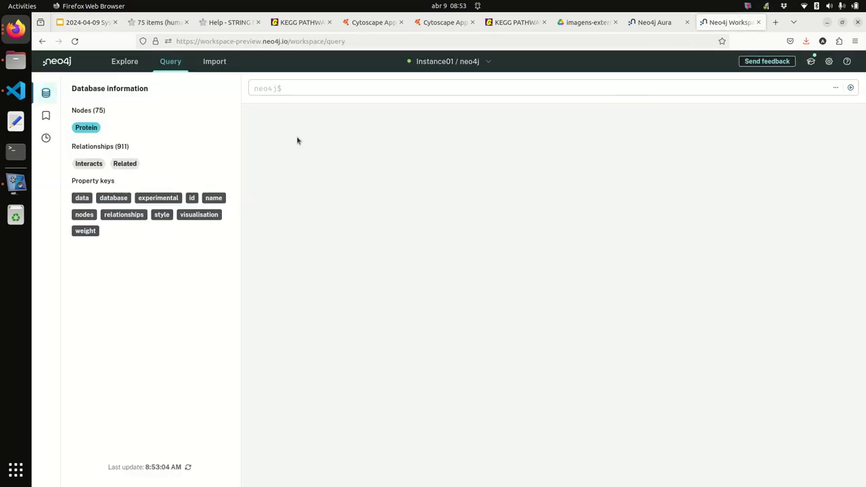
{"action": "key", "text": "ctrl+v"}
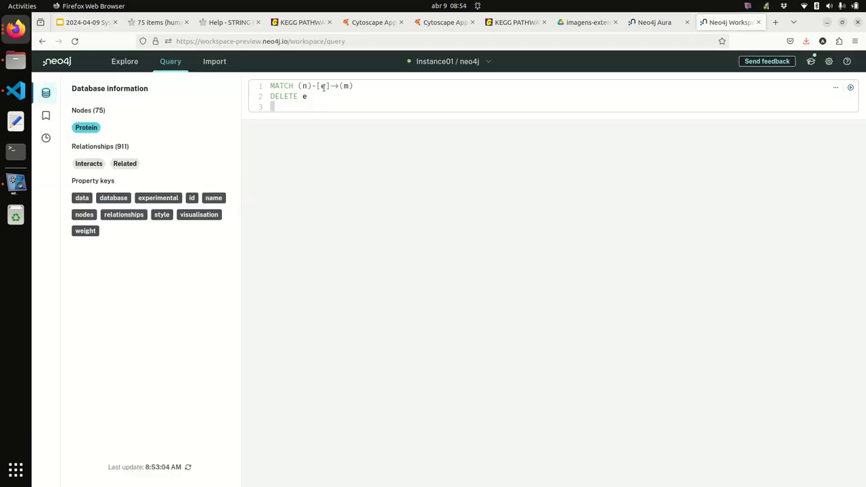
{"action": "key", "text": "BackSpace"}
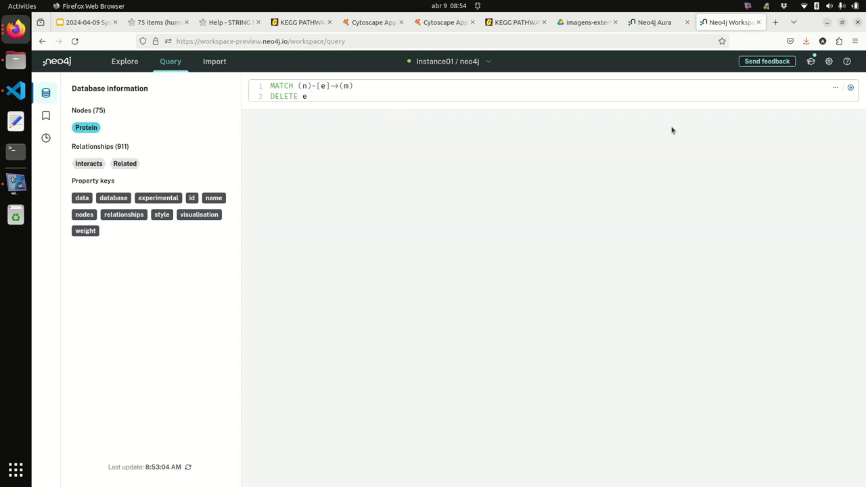
{"action": "left_click", "coordinate": [850, 89]}
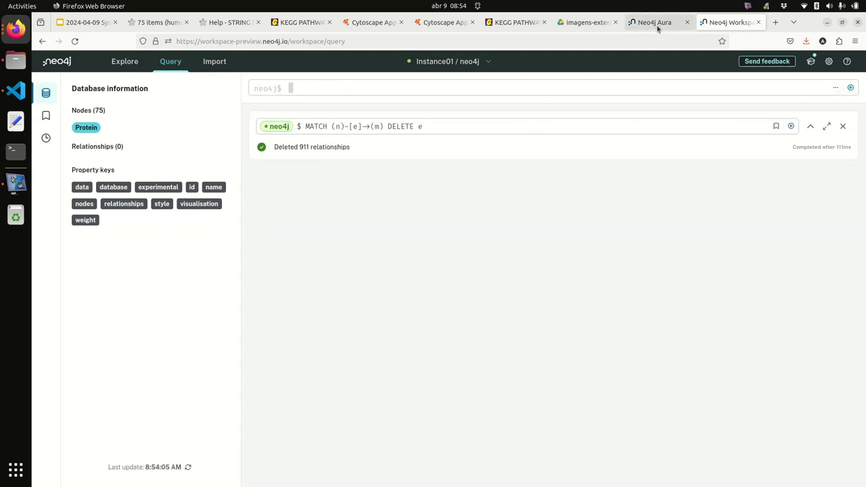
- Copy MATCH (n) DELETE n from the slide and run it in Neo4j to delete all nodes, closing both query results
{"action": "left_click", "coordinate": [78, 23]}
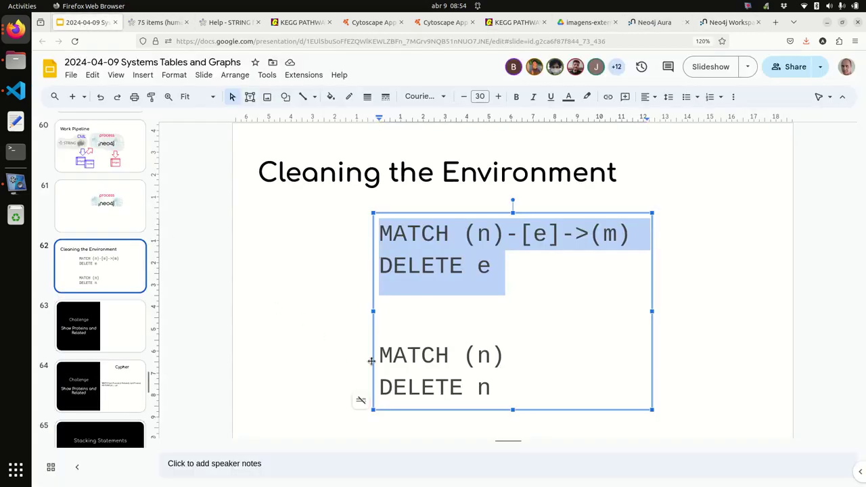
{"action": "left_click_drag", "start_coordinate": [380, 355], "coordinate": [492, 387]}
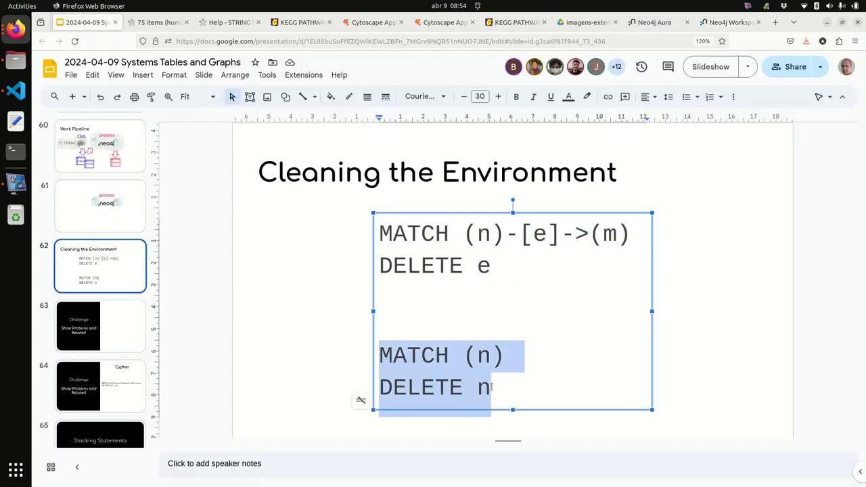
{"action": "left_click", "coordinate": [722, 22]}
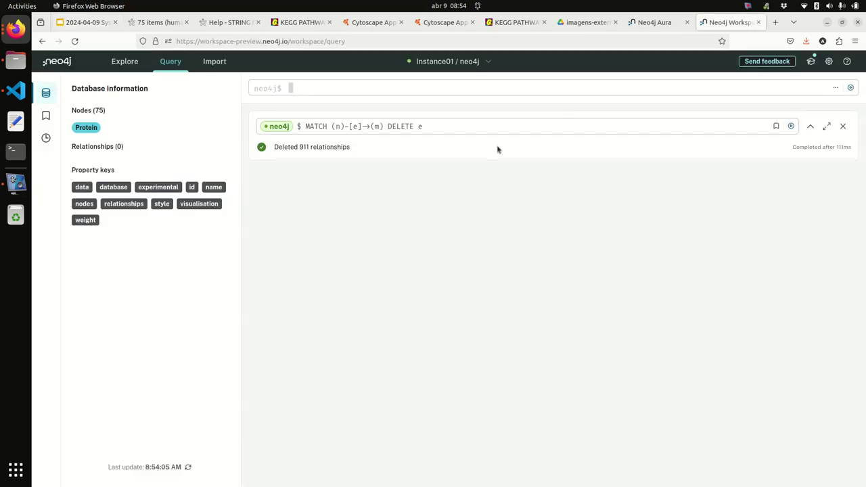
{"action": "key", "text": "ctrl+v"}
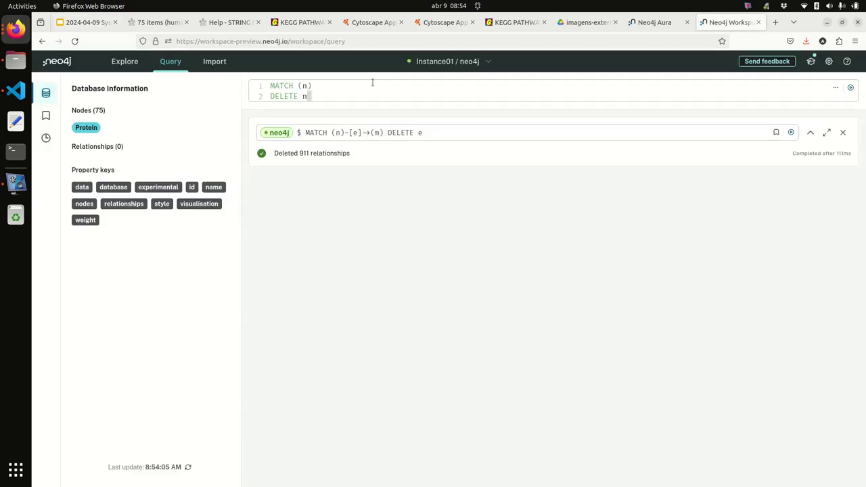
{"action": "left_click", "coordinate": [850, 88]}
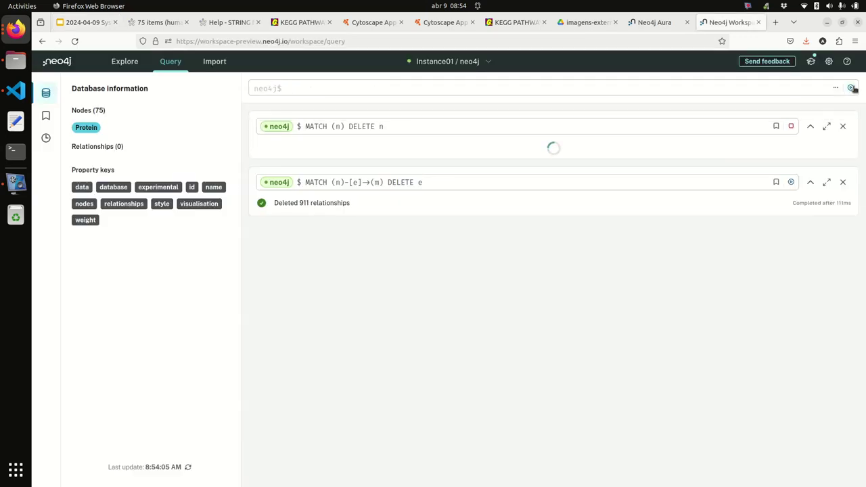
{"action": "left_click", "coordinate": [843, 126]}
{"action": "left_click", "coordinate": [843, 126]}
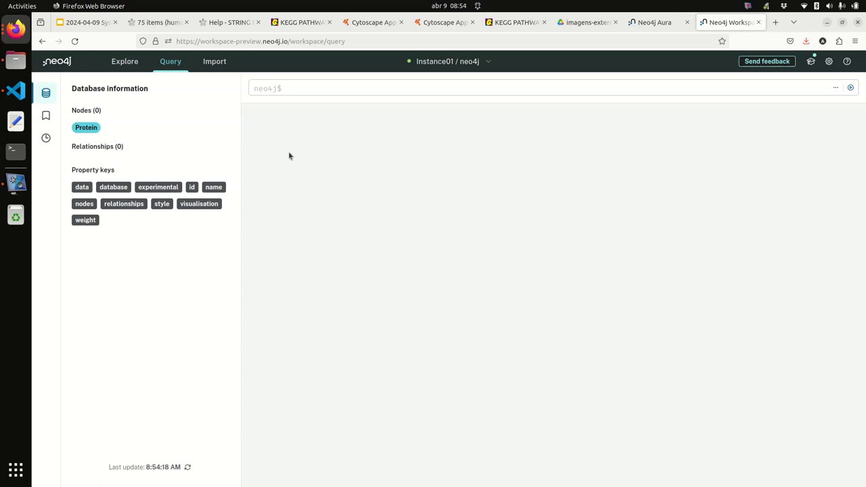
- Switch back to the presentation and show the Work Pipeline slide on bringing STRING edges and nodes into Neo4j
{"action": "left_click", "coordinate": [87, 22]}
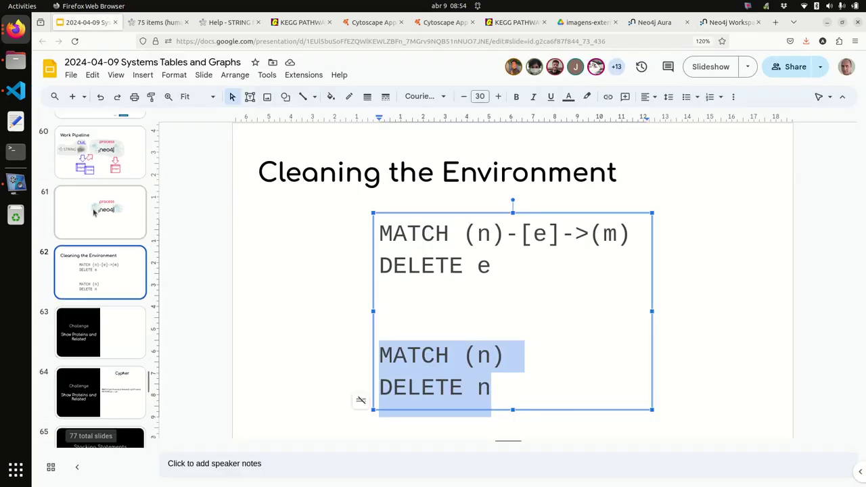
{"action": "scroll", "coordinate": [95, 213], "scroll_direction": "down", "scroll_amount": 10}
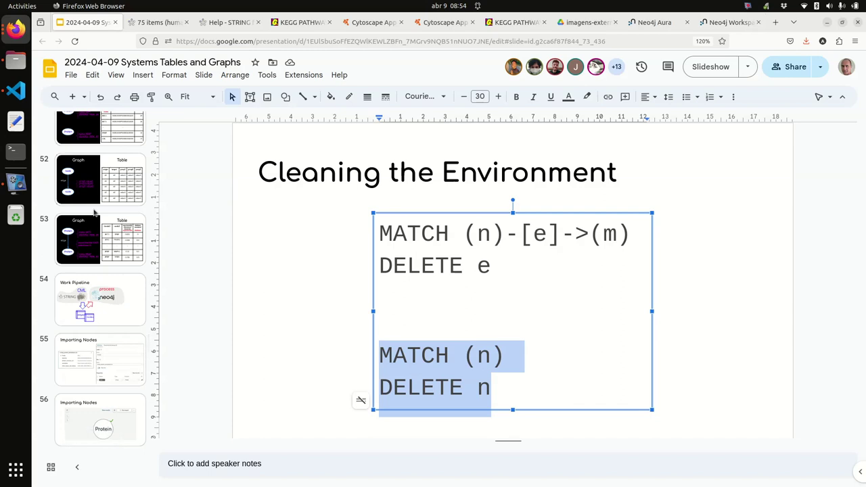
{"action": "scroll", "coordinate": [94, 223], "scroll_direction": "down", "scroll_amount": 2}
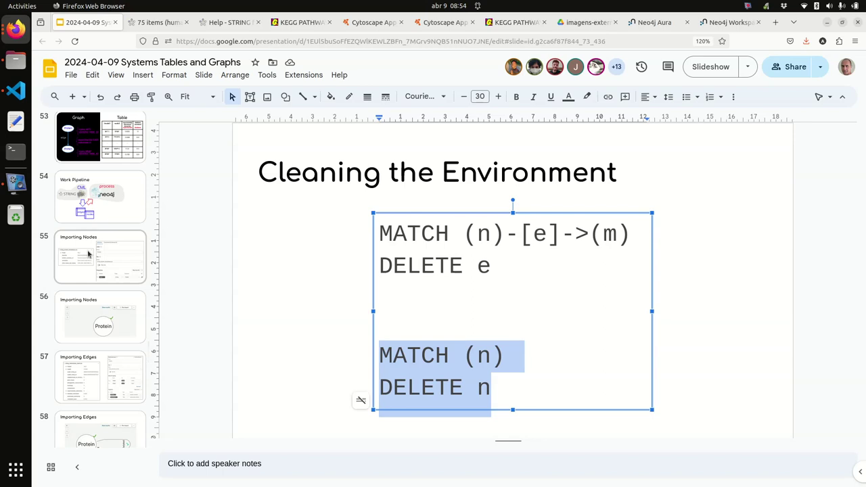
{"action": "left_click", "coordinate": [91, 197]}
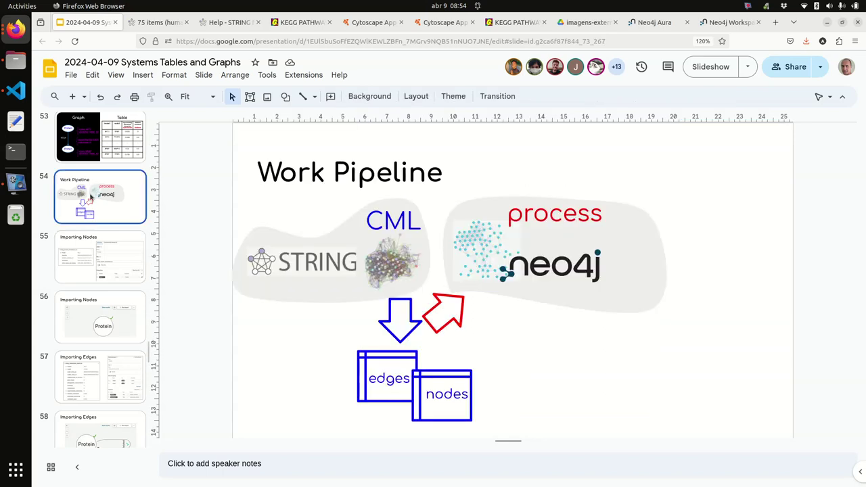
- Open the import view in the Neo4j workspace and place the file manager window with the string folder beside its Files area
{"action": "left_click", "coordinate": [711, 27]}
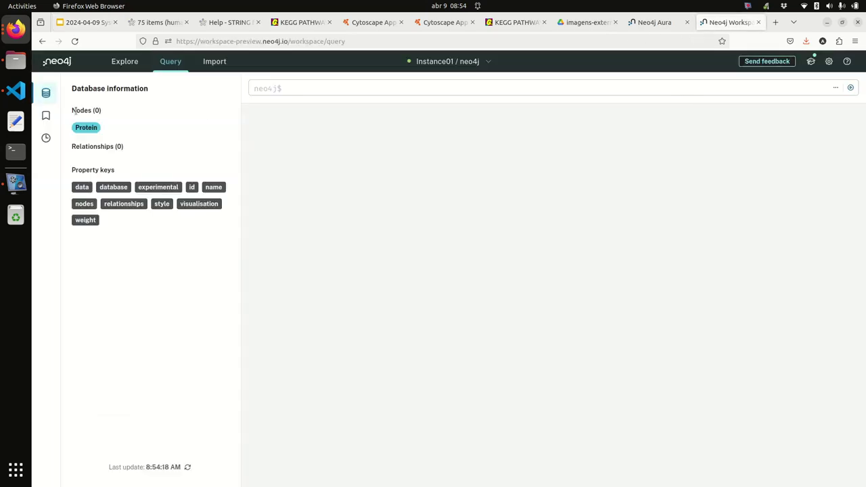
{"action": "left_click", "coordinate": [15, 60]}
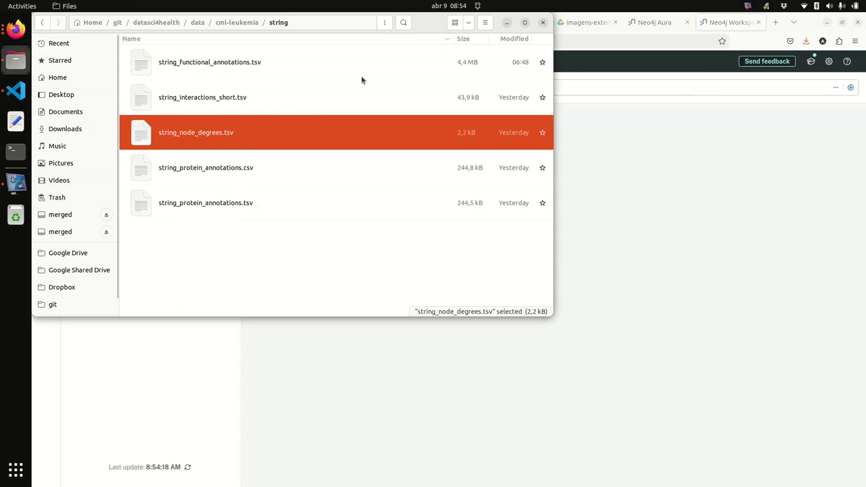
{"action": "left_click_drag", "start_coordinate": [417, 31], "coordinate": [713, 91]}
{"action": "left_click", "coordinate": [214, 64]}
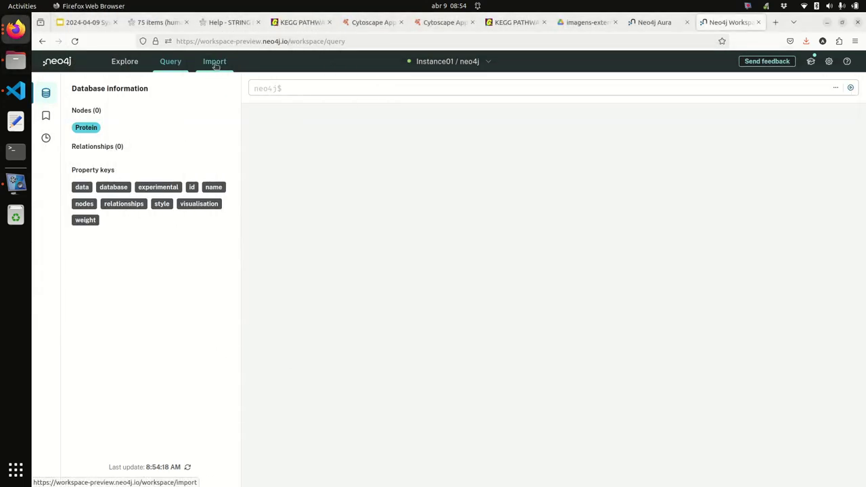
{"action": "left_click", "coordinate": [16, 60]}
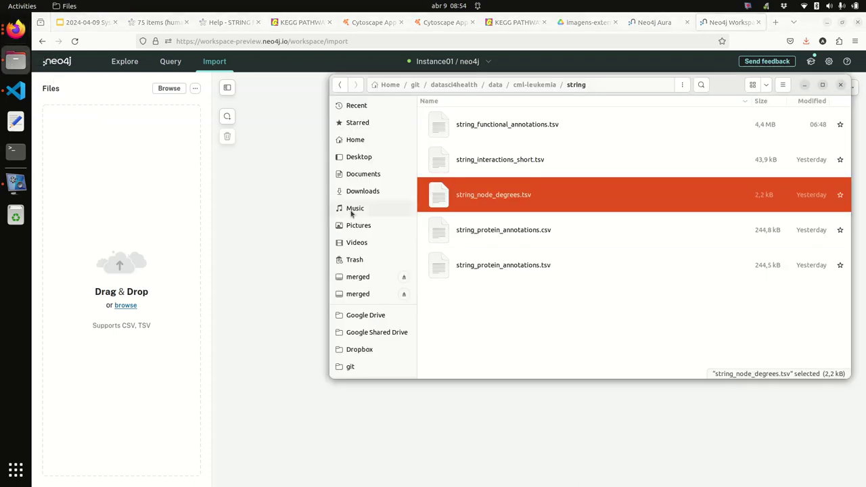
- Add string_node_degrees.tsv from the file manager to the Neo4j import files and create a node label named Protein
{"action": "left_click_drag", "start_coordinate": [489, 201], "coordinate": [140, 276]}
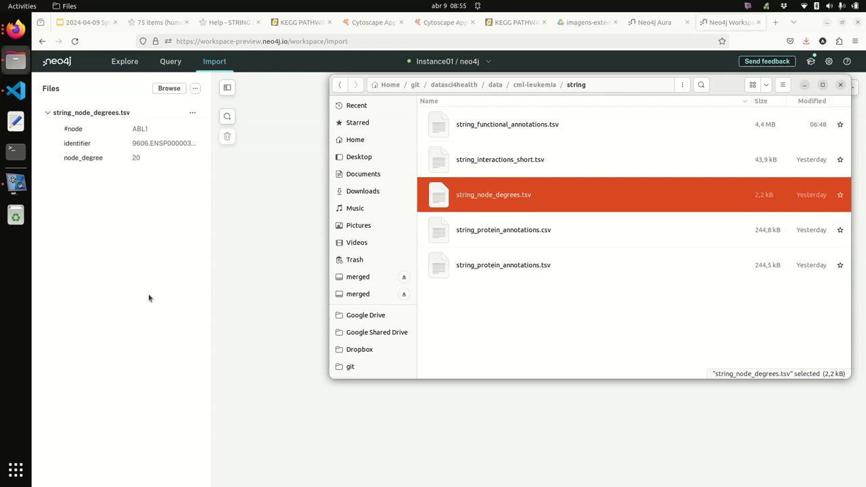
{"action": "left_click", "coordinate": [83, 257]}
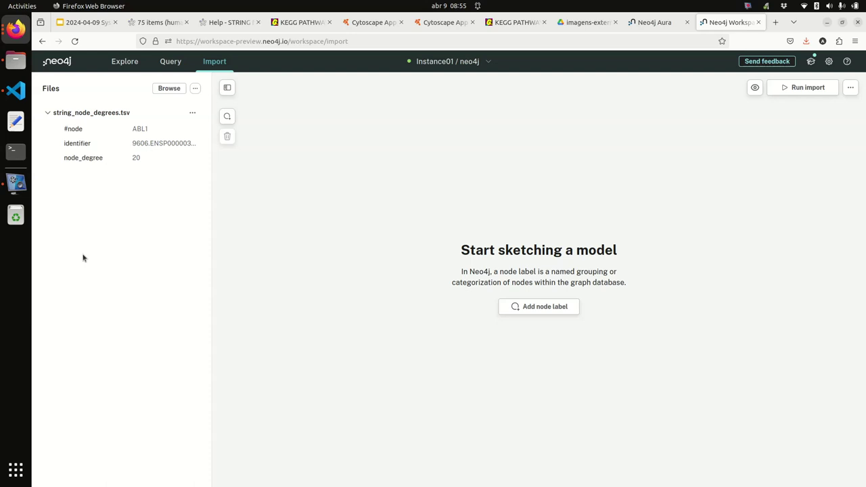
{"action": "left_click", "coordinate": [545, 307]}
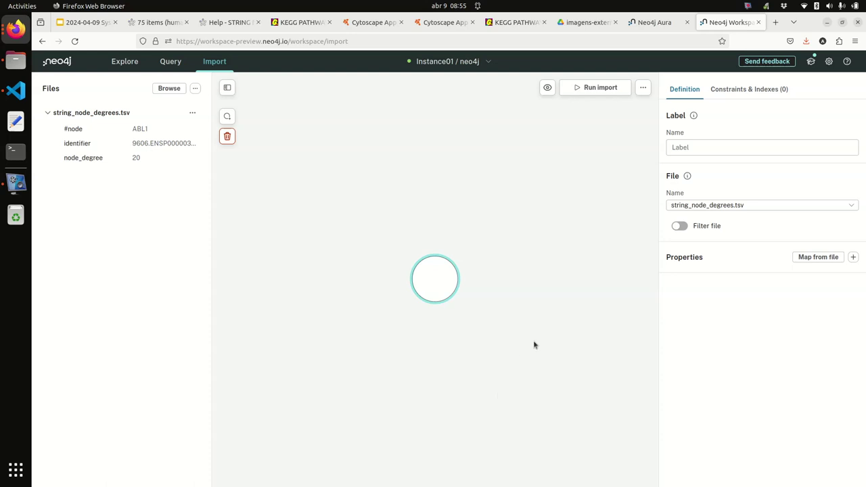
{"action": "left_click", "coordinate": [436, 286]}
{"action": "type", "text": "Protein"}
{"action": "left_click", "coordinate": [479, 303]}
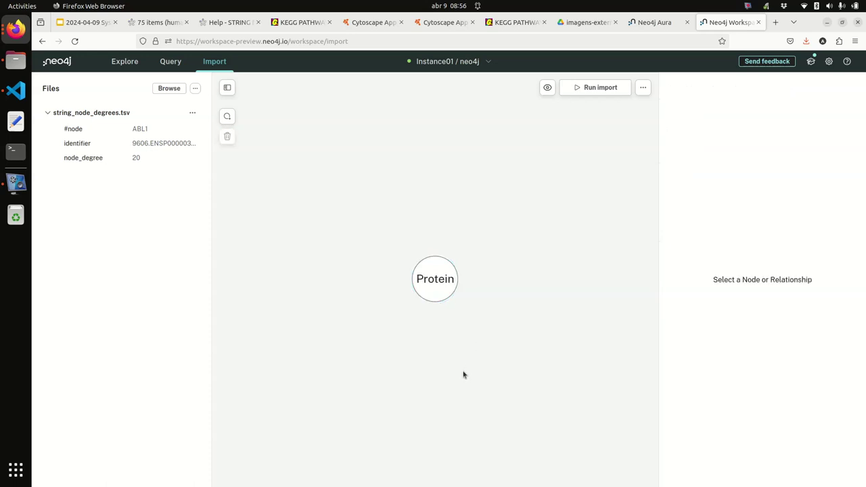
{"action": "left_click", "coordinate": [435, 296]}
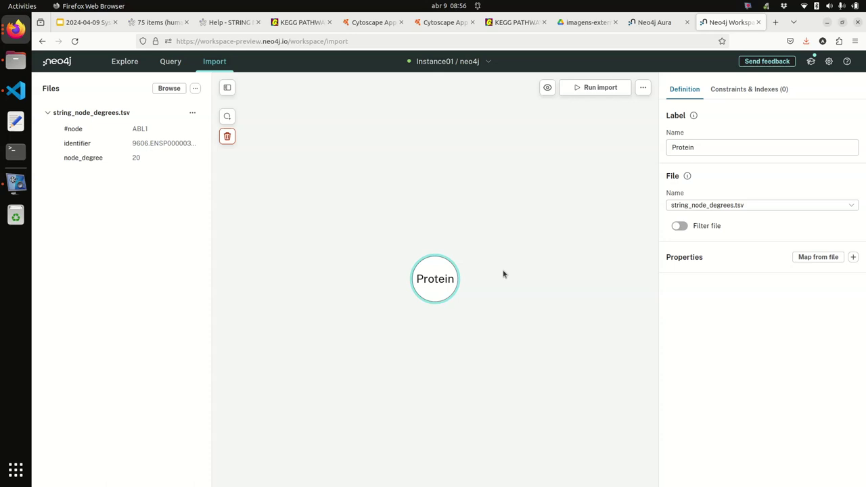
{"action": "scroll", "coordinate": [351, 280], "scroll_direction": "up", "scroll_amount": 5}
{"action": "scroll", "coordinate": [351, 280], "scroll_direction": "down", "scroll_amount": 5}
{"action": "scroll", "coordinate": [351, 281], "scroll_direction": "up", "scroll_amount": 3}
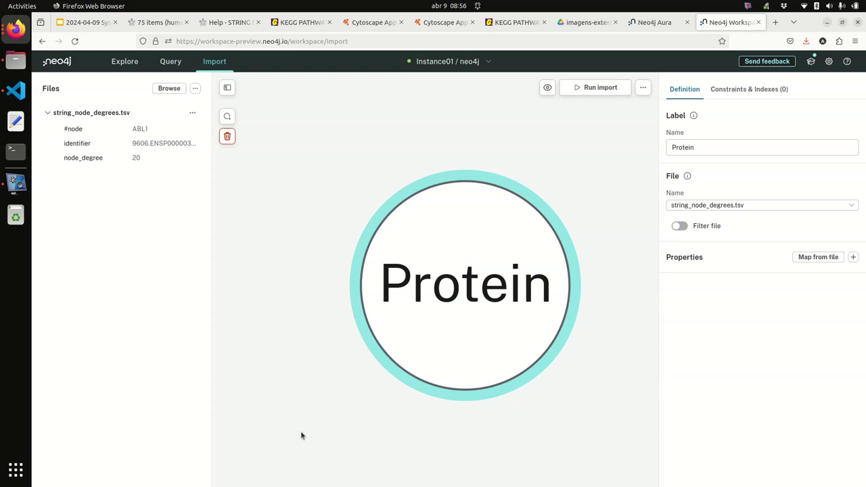
- Switch to Visual Studio Code, close string_node_degrees.tsv, and open string_interactions_short.tsv from the string folder with the file explorer hidden
{"action": "left_click", "coordinate": [165, 26]}
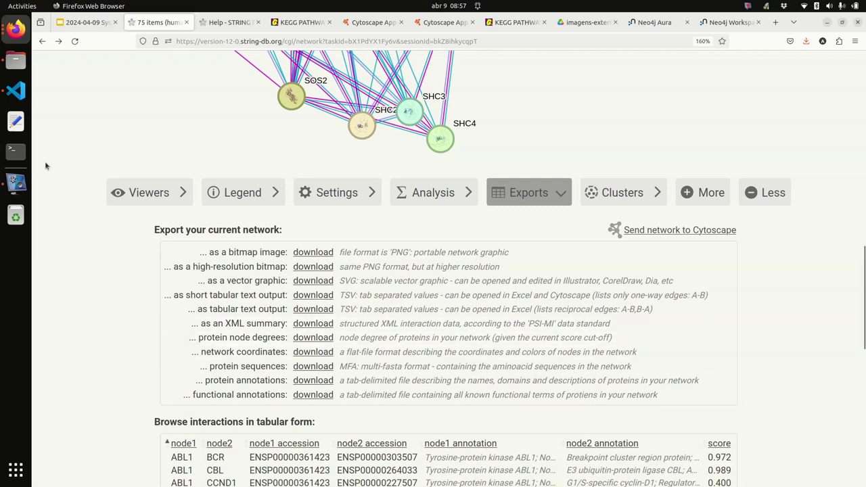
{"action": "left_click", "coordinate": [16, 90]}
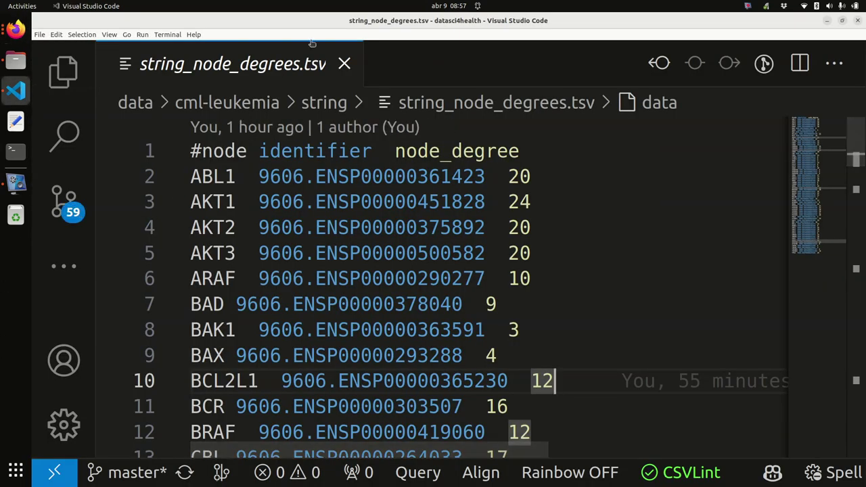
{"action": "left_click", "coordinate": [344, 64]}
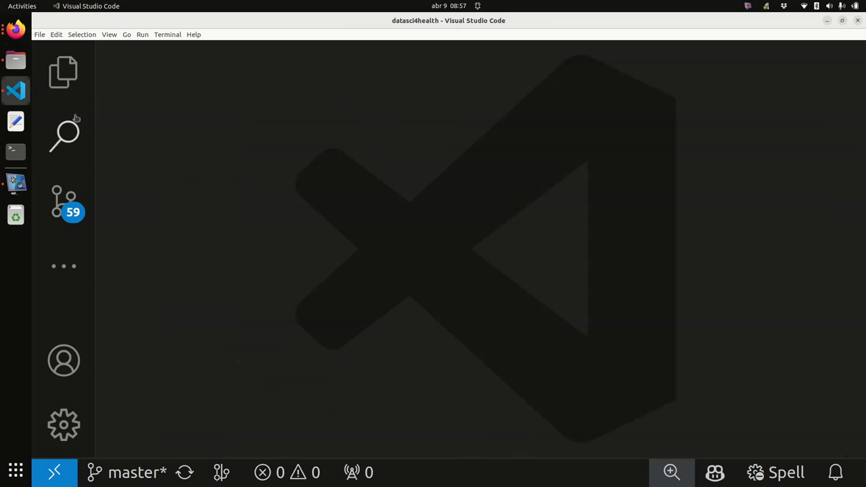
{"action": "left_click", "coordinate": [58, 76]}
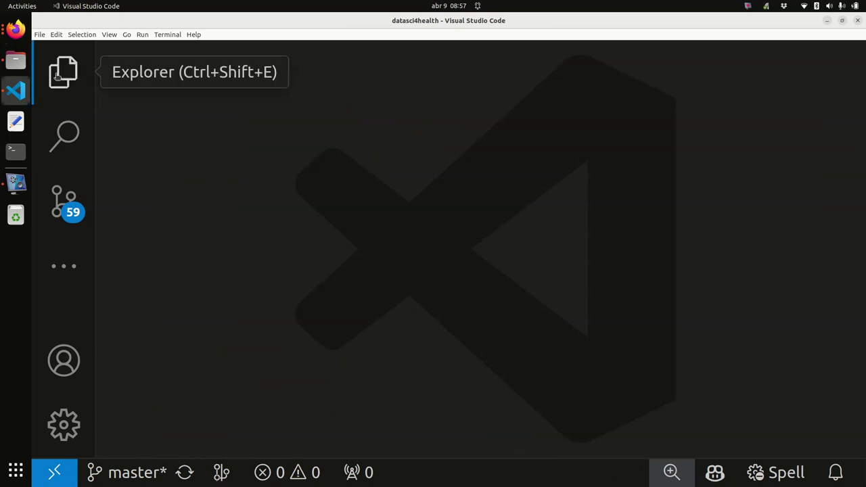
{"action": "scroll", "coordinate": [252, 319], "scroll_direction": "down", "scroll_amount": 2}
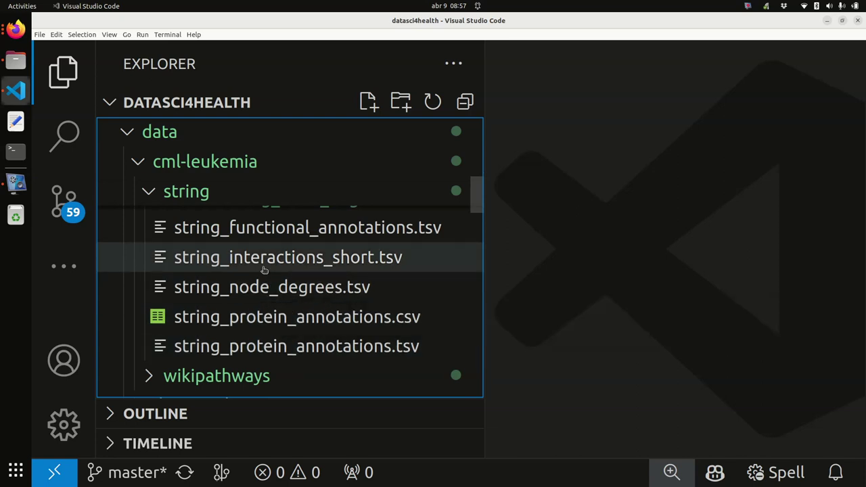
{"action": "left_click", "coordinate": [264, 269]}
{"action": "key", "text": "ctrl+b"}
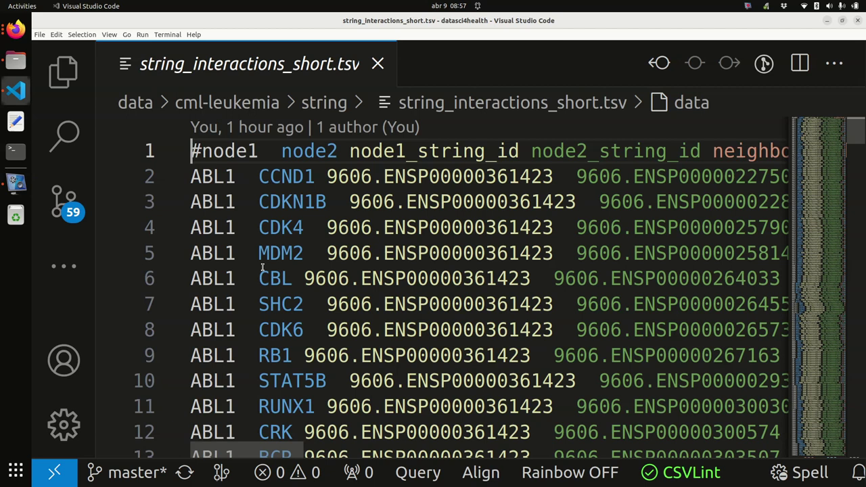
- Open string_interactions_short.tsv from the file manager in LibreOffice Calc as tab-separated data and examine its interaction columns
{"action": "left_click", "coordinate": [16, 59]}
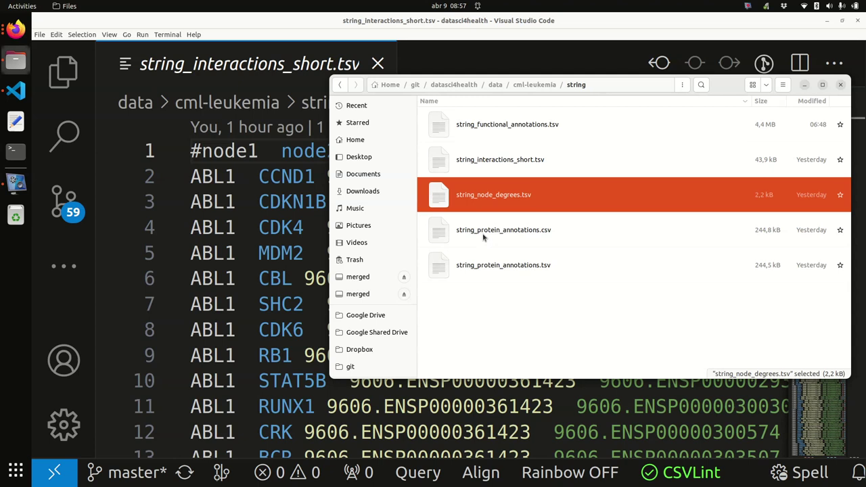
{"action": "double_click", "coordinate": [487, 167]}
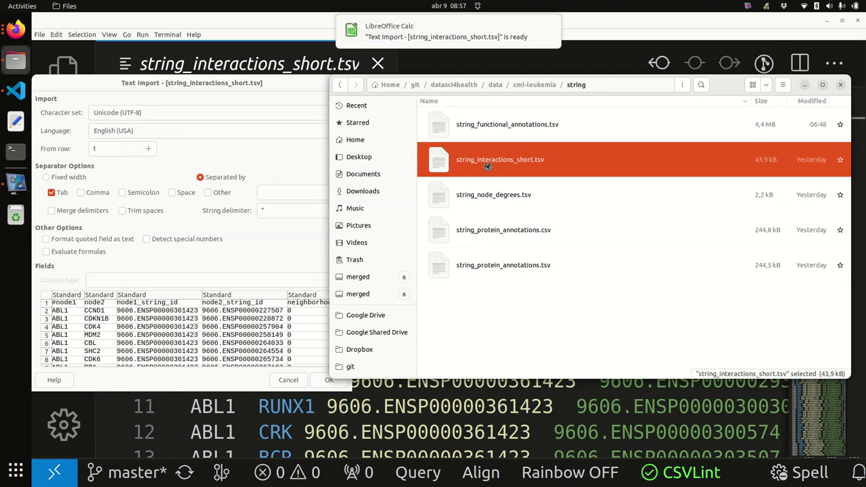
{"action": "left_click", "coordinate": [328, 379]}
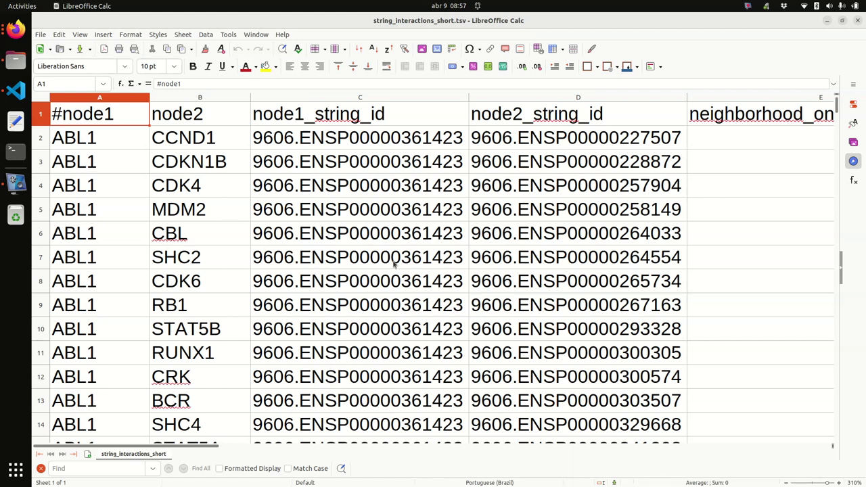
{"action": "scroll", "coordinate": [396, 251], "scroll_direction": "down", "scroll_amount": 4}
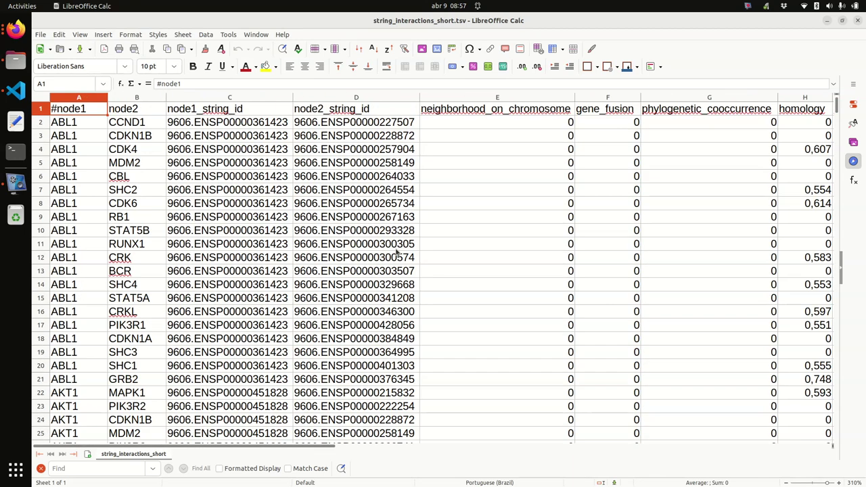
{"action": "scroll", "coordinate": [397, 251], "scroll_direction": "down", "scroll_amount": 4}
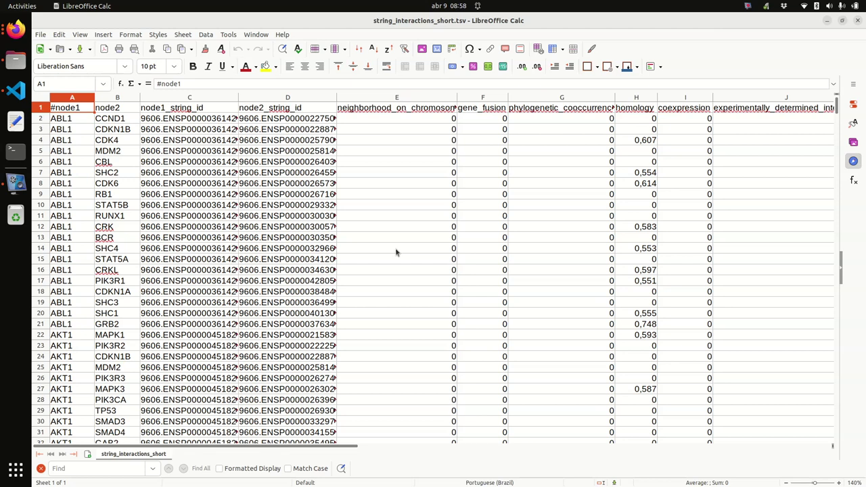
- Switch to the Google Slides presentation, start the slideshow from slide 50, and advance to the graph edge and origin/target table slide
{"action": "key", "text": "alt+Tab"}
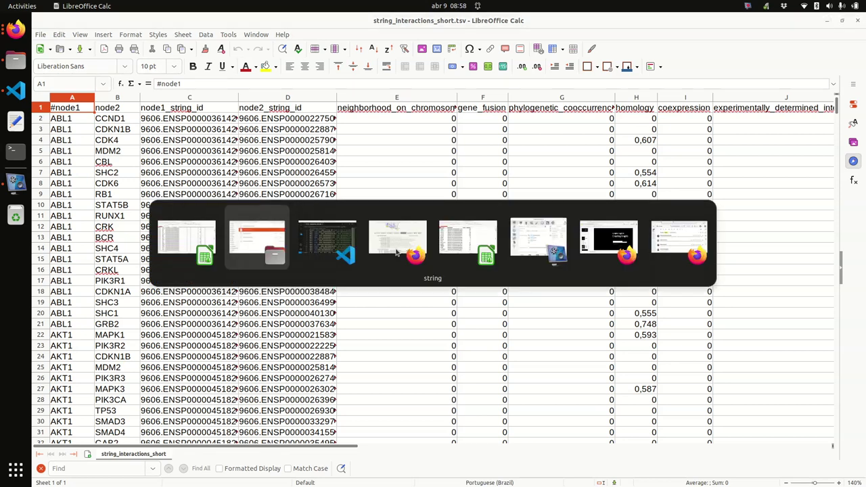
{"action": "left_click", "coordinate": [397, 253]}
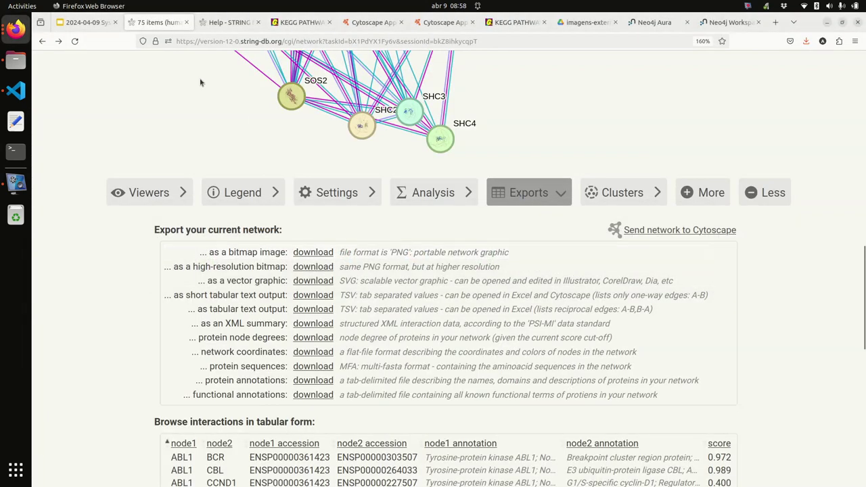
{"action": "left_click", "coordinate": [109, 23]}
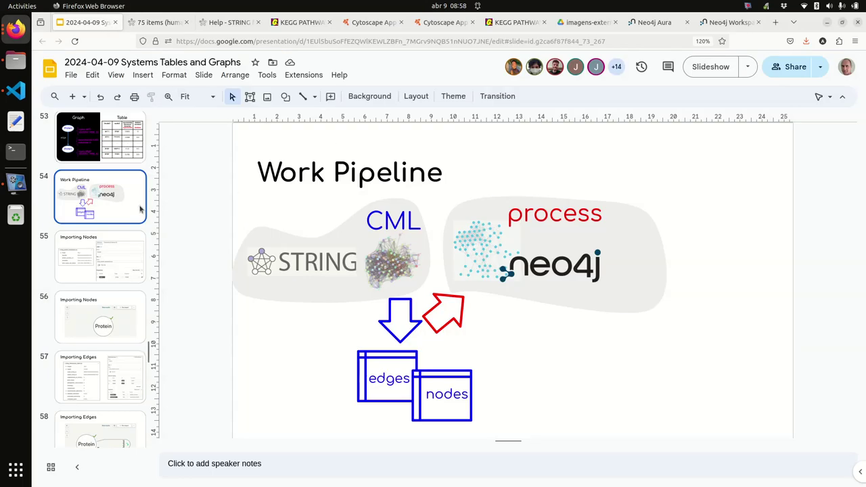
{"action": "scroll", "coordinate": [139, 210], "scroll_direction": "up", "scroll_amount": 3}
{"action": "scroll", "coordinate": [140, 211], "scroll_direction": "up", "scroll_amount": 3}
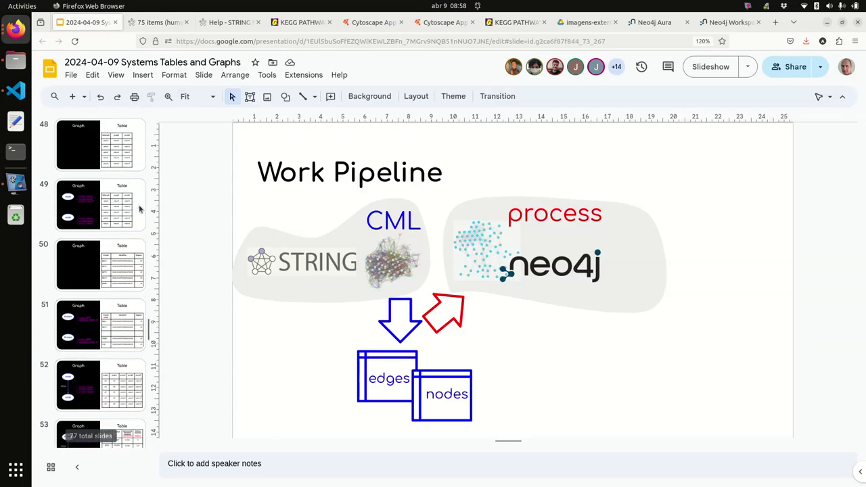
{"action": "left_click", "coordinate": [96, 256]}
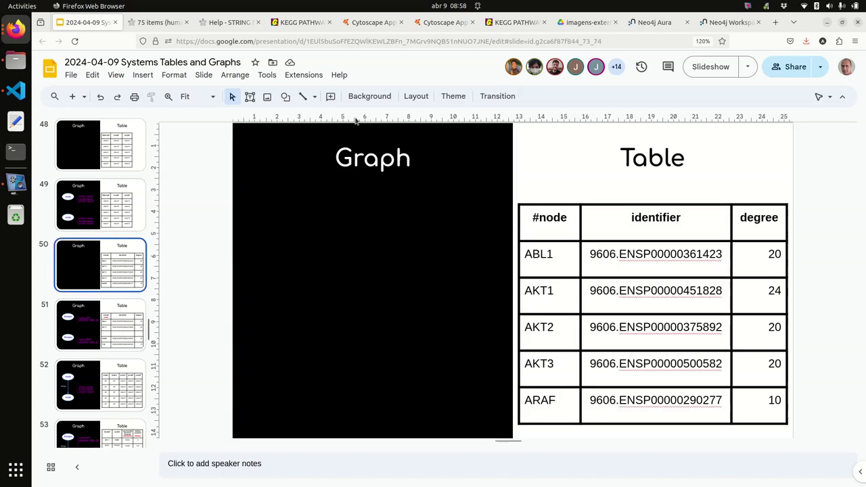
{"action": "left_click", "coordinate": [721, 70]}
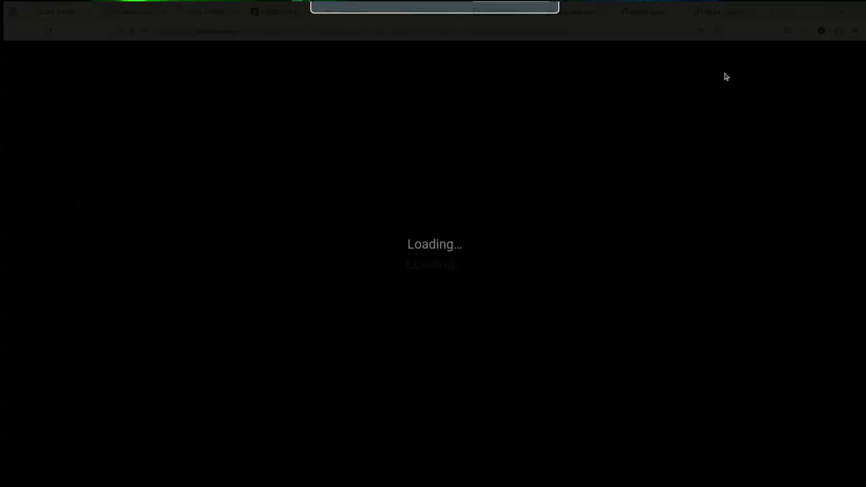
{"action": "key", "text": "Right"}
{"action": "key", "text": "Right"}
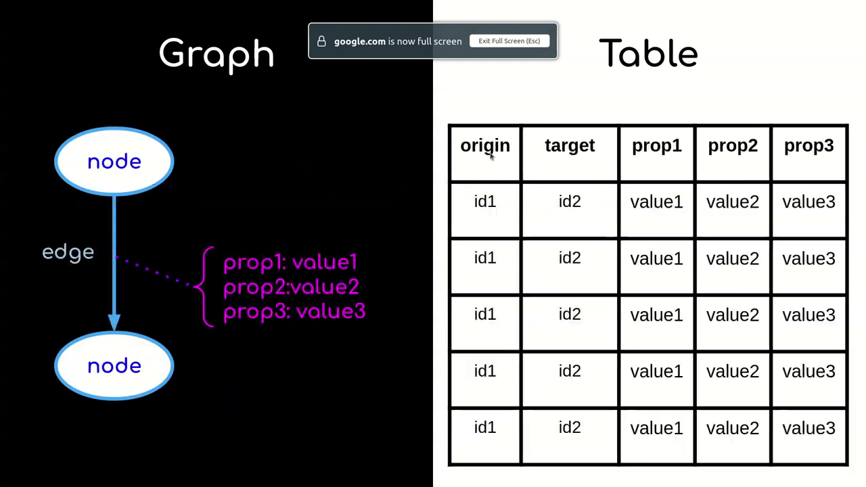
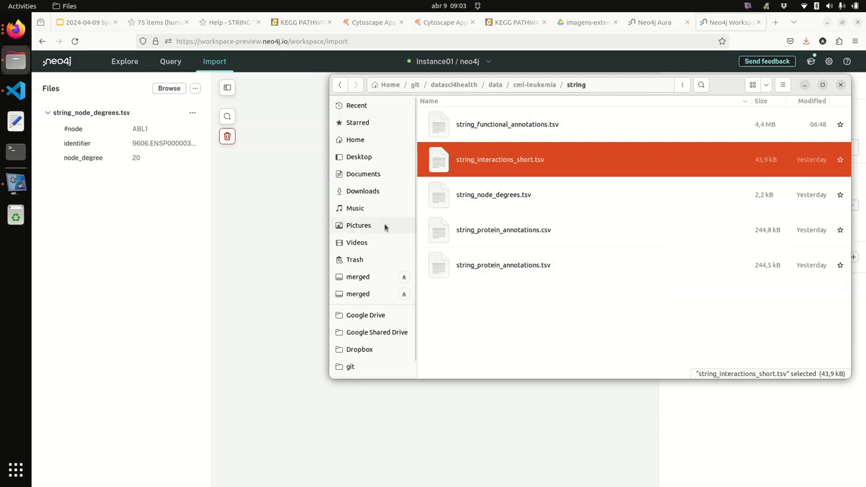
- Add string_interactions_short.tsv to the Neo4j import files and move the Protein node to the middle of the model canvas
{"action": "left_click_drag", "start_coordinate": [489, 170], "coordinate": [100, 218]}
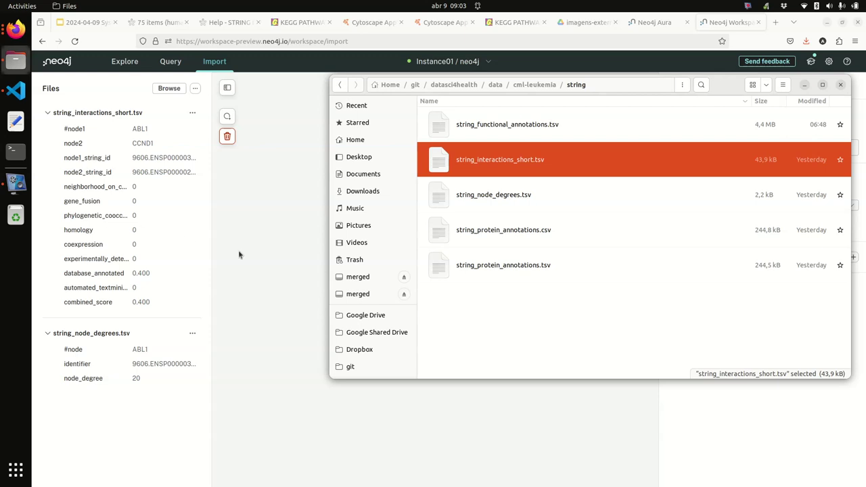
{"action": "key", "text": "Escape"}
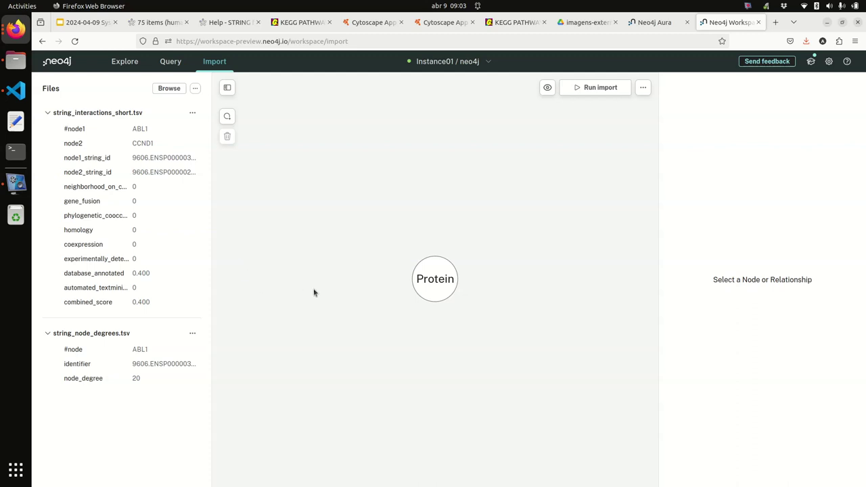
{"action": "scroll", "coordinate": [376, 308], "scroll_direction": "up", "scroll_amount": 3}
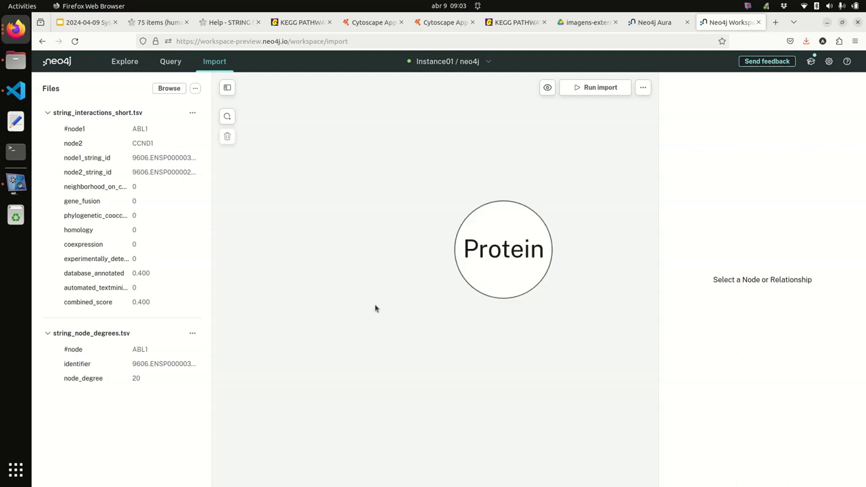
{"action": "left_click_drag", "start_coordinate": [517, 264], "coordinate": [453, 267]}
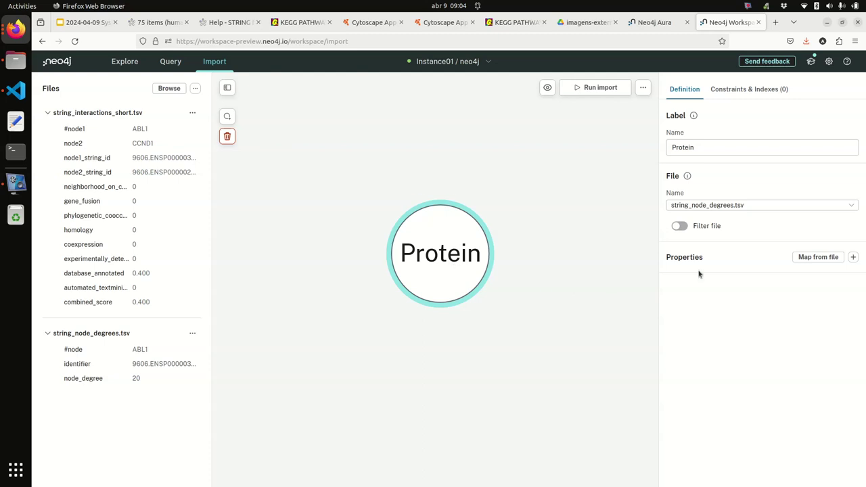
- Use string_node_degrees.tsv as the Protein node's file and map its #node and identifier columns as properties
{"action": "left_click", "coordinate": [750, 206]}
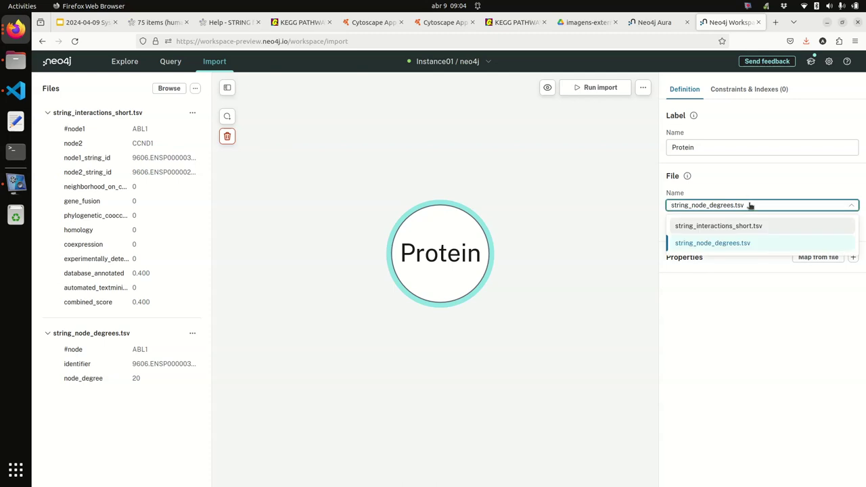
{"action": "left_click", "coordinate": [738, 242]}
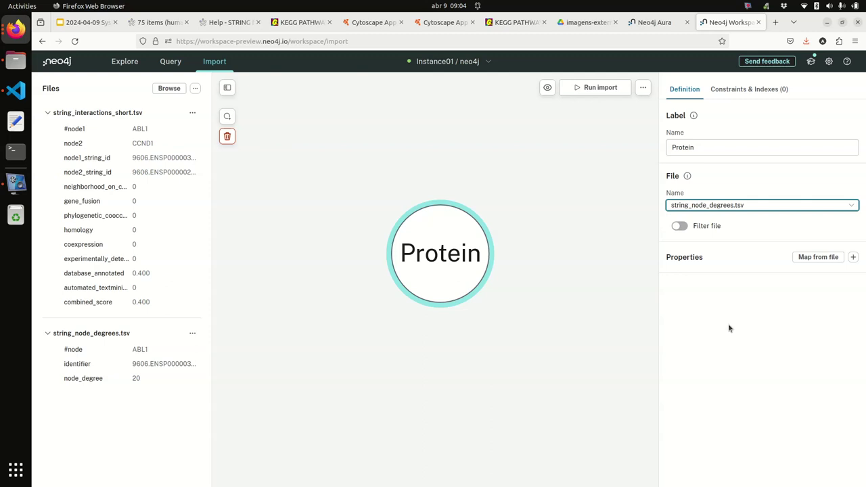
{"action": "left_click", "coordinate": [804, 259]}
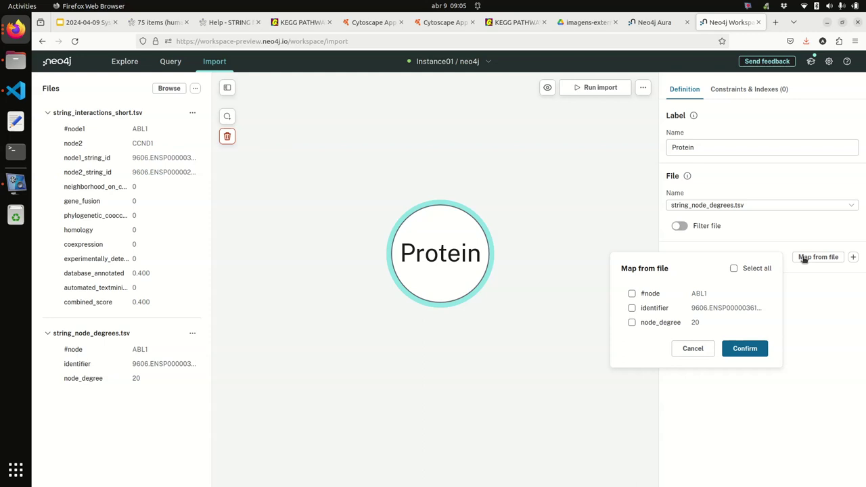
{"action": "left_click", "coordinate": [632, 294]}
{"action": "left_click", "coordinate": [632, 308]}
{"action": "left_click", "coordinate": [744, 348]}
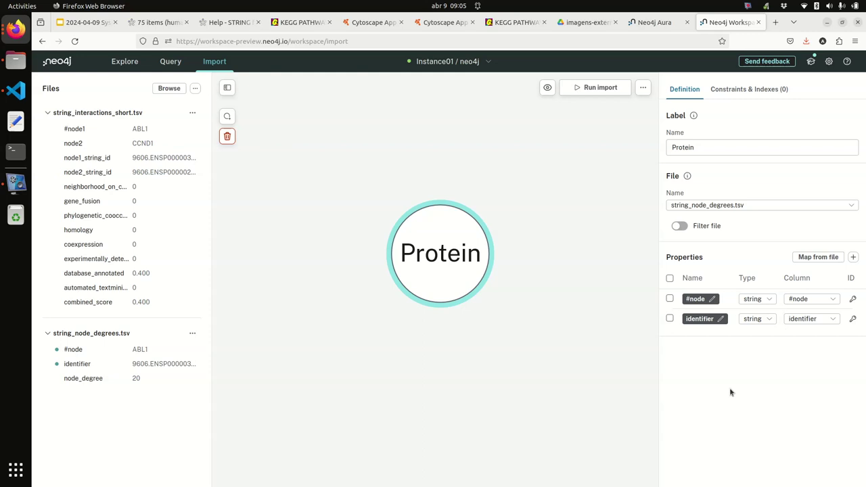
- Rename the Protein node's #node property to name
{"action": "left_click", "coordinate": [712, 299]}
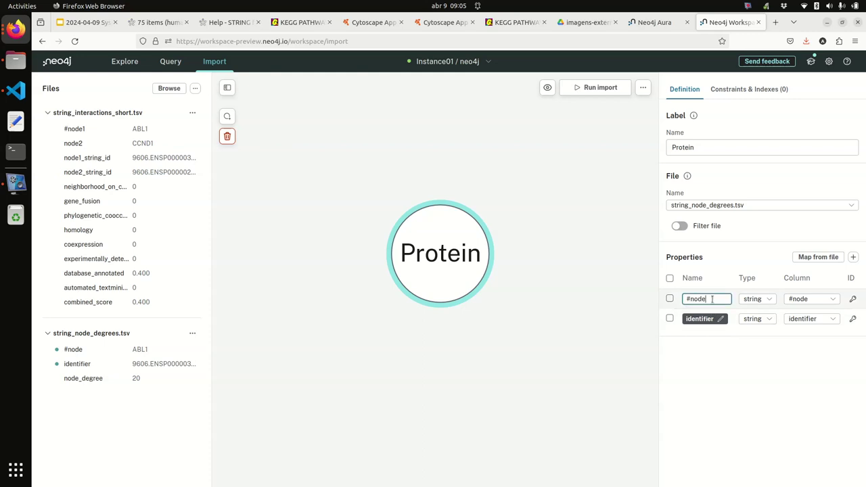
{"action": "left_click_drag", "start_coordinate": [712, 298], "coordinate": [679, 302]}
{"action": "type", "text": "name"}
{"action": "key", "text": "Return"}
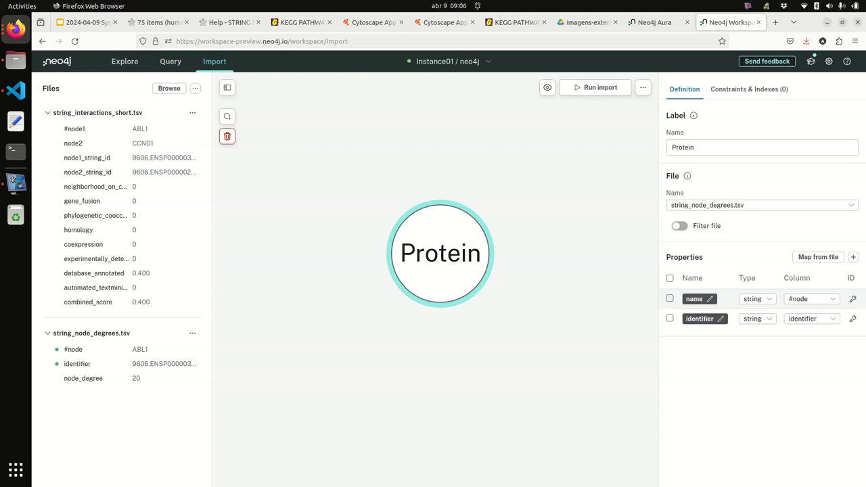
- Set identifier as the Protein node's ID and add a relationship from Protein to itself named Related
{"action": "left_click", "coordinate": [853, 319]}
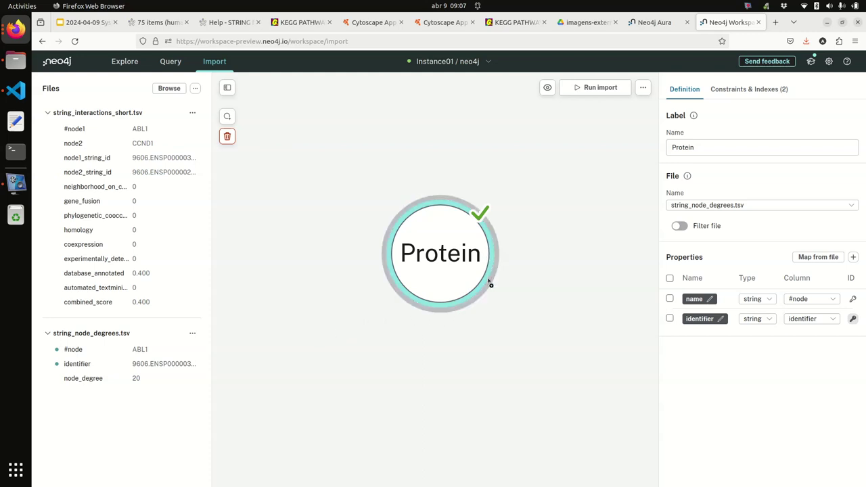
{"action": "mouse_move", "coordinate": [489, 283]}
{"action": "left_mouse_down"}
{"action": "mouse_move", "coordinate": [559, 365]}
{"action": "mouse_move", "coordinate": [544, 309]}
{"action": "mouse_move", "coordinate": [494, 271]}
{"action": "left_mouse_up"}
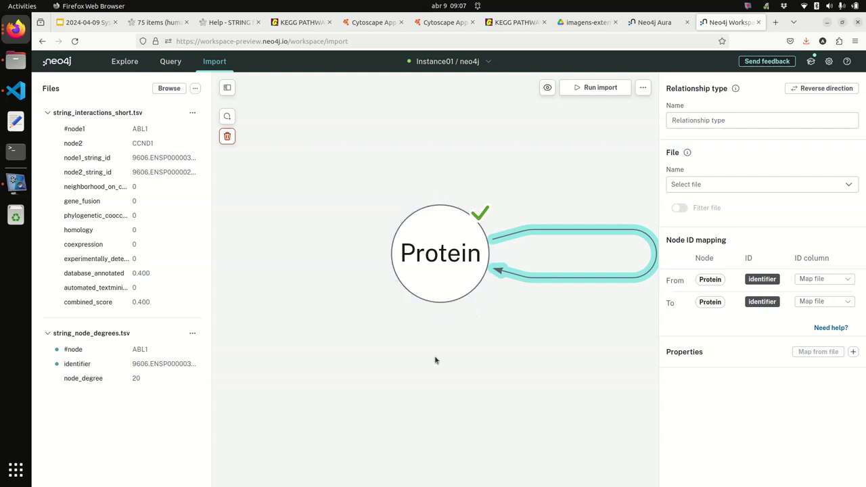
{"action": "left_click", "coordinate": [724, 119]}
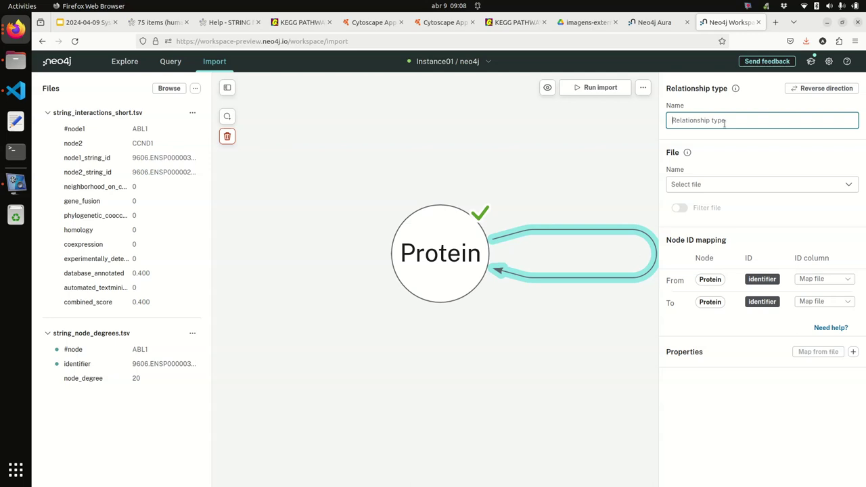
{"action": "type", "text": "Related"}
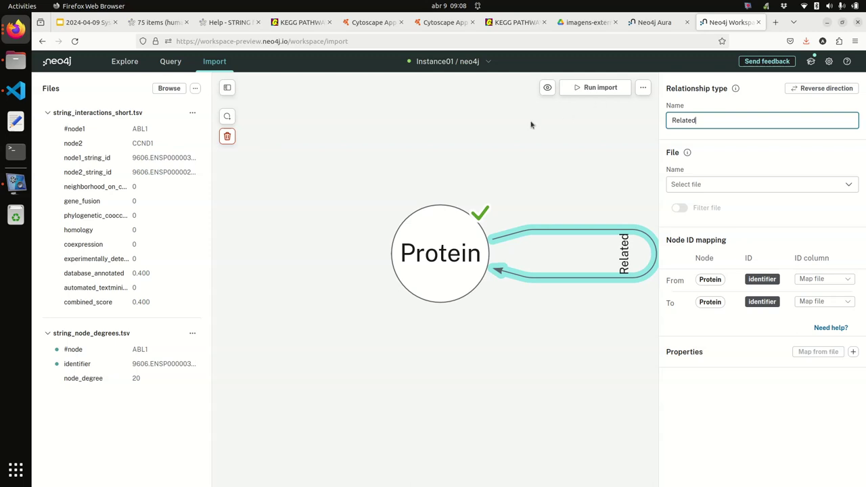
{"action": "left_click", "coordinate": [612, 234]}
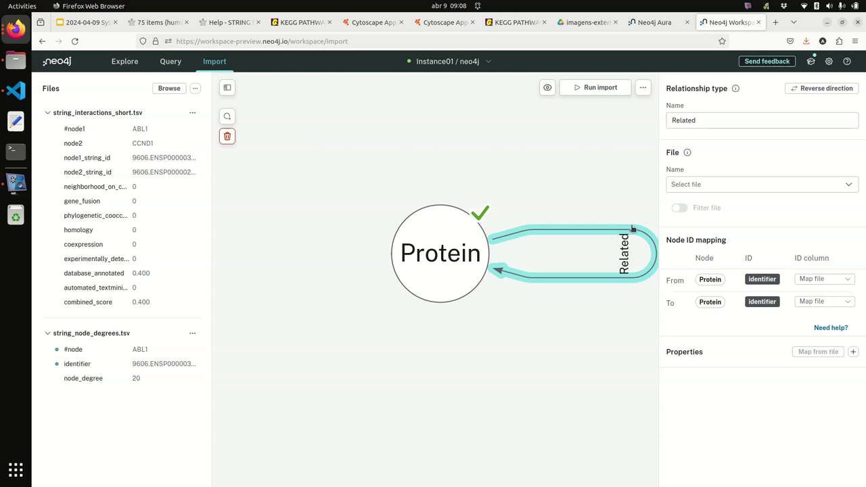
- Use string_interactions_short.tsv as the Related relationship's file, mapping node1_string_id as the From ID and node2_string_id as the To ID
{"action": "left_click", "coordinate": [740, 185]}
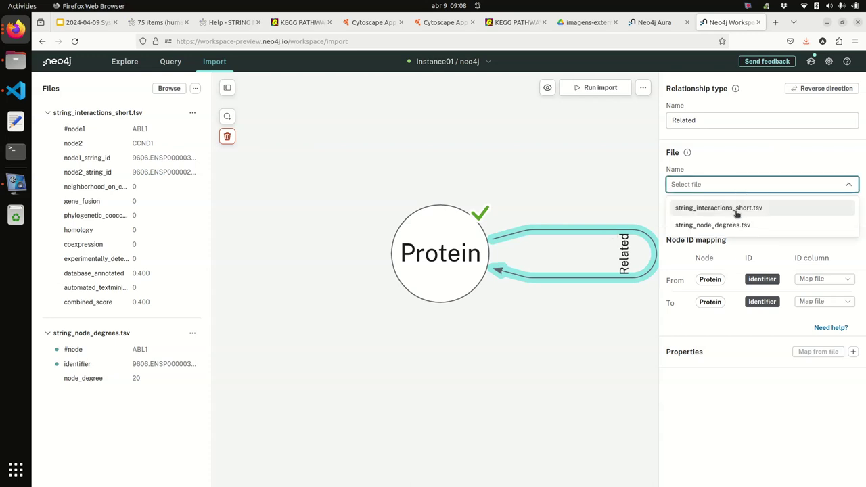
{"action": "left_click", "coordinate": [737, 210]}
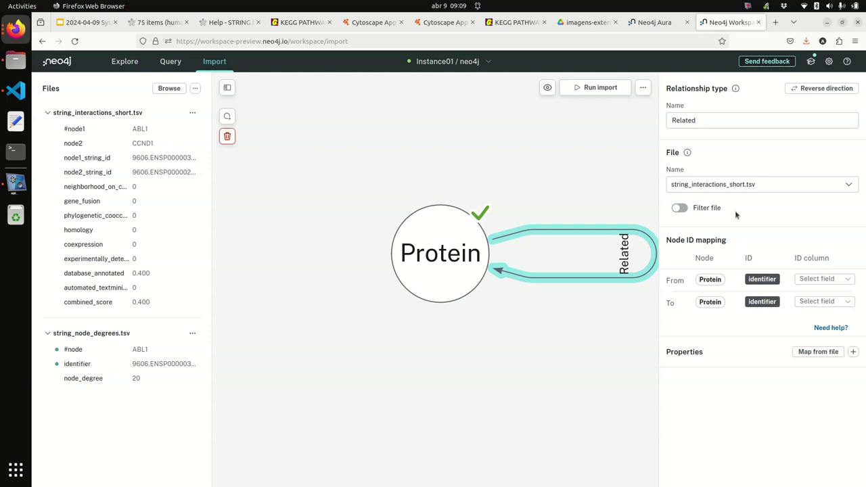
{"action": "left_click", "coordinate": [810, 279]}
{"action": "left_click", "coordinate": [814, 334]}
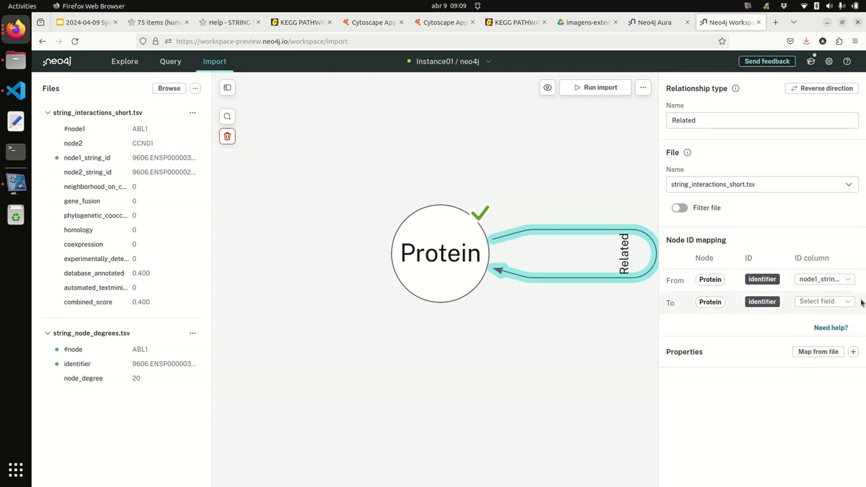
{"action": "left_click", "coordinate": [821, 307]}
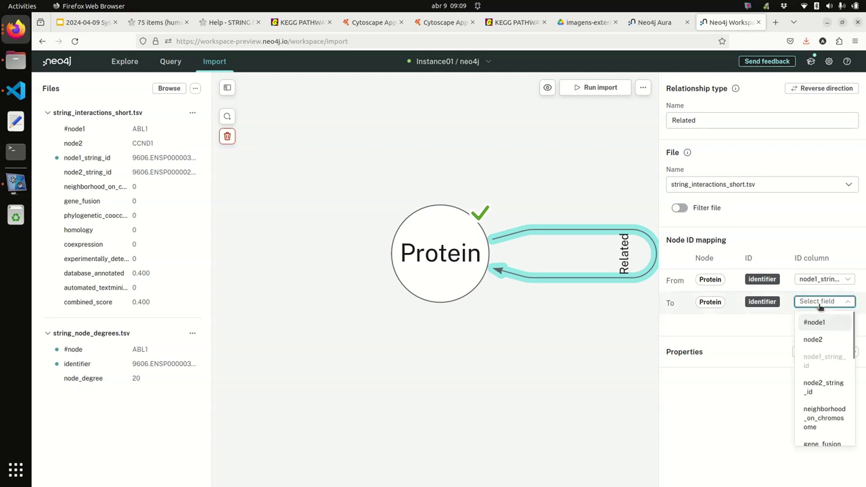
{"action": "left_click", "coordinate": [817, 389]}
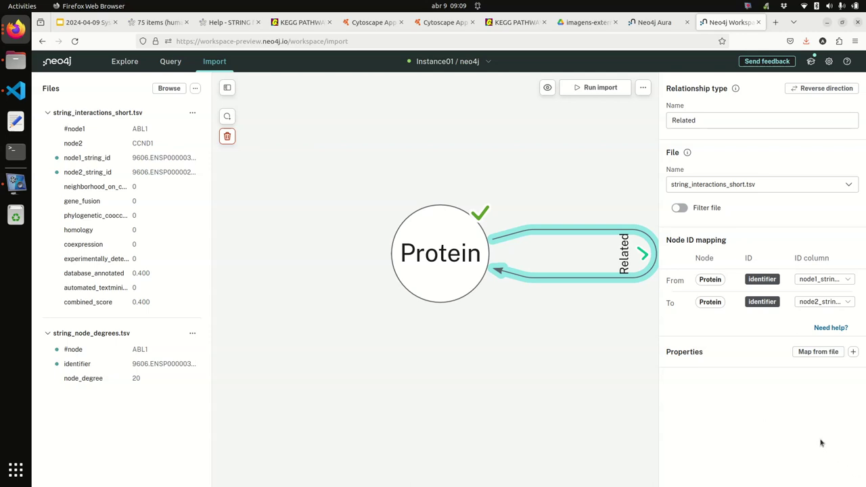
- Map the experimentally determined interaction and database_annotated columns from the file as properties of the Related relationship
{"action": "left_click", "coordinate": [815, 353]}
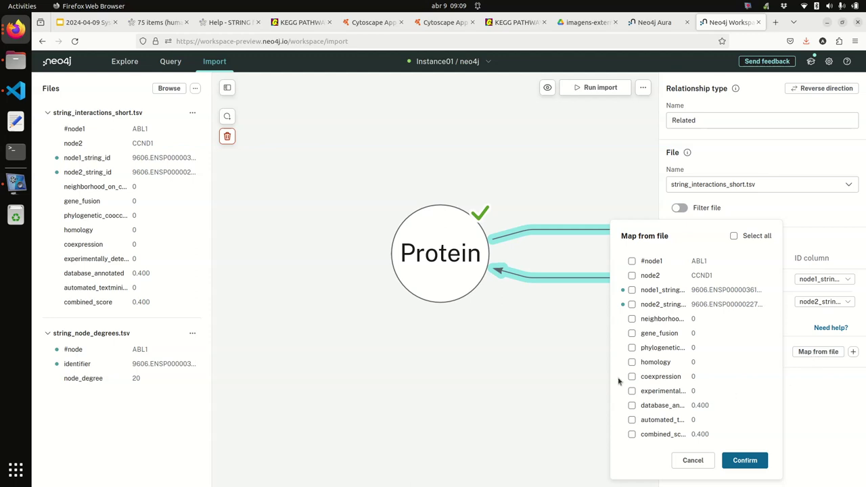
{"action": "left_click", "coordinate": [631, 406]}
{"action": "left_click", "coordinate": [632, 391]}
{"action": "left_click", "coordinate": [751, 461]}
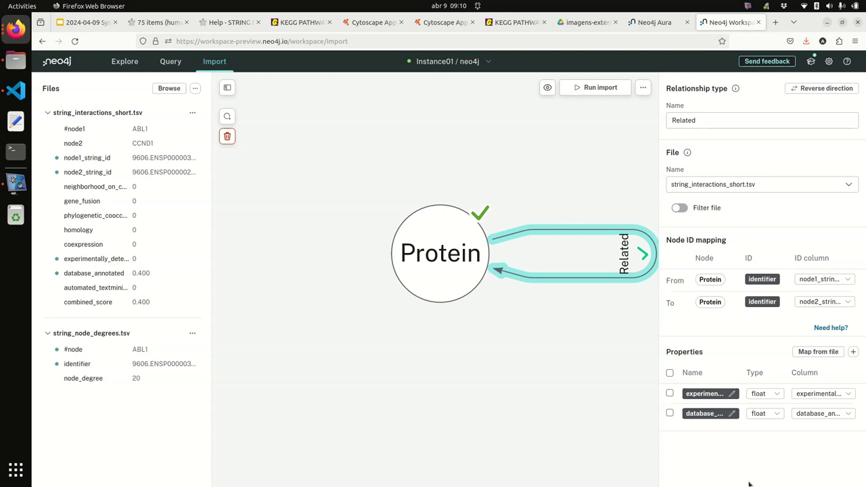
- Rename the Related relationship's experimentally determined interaction property to experimental
{"action": "left_click", "coordinate": [732, 393]}
{"action": "key", "text": "BackSpace"}
{"action": "key", "text": "BackSpace"}
{"action": "key", "text": "BackSpace"}
{"action": "key", "text": "BackSpace"}
{"action": "key", "text": "BackSpace"}
{"action": "key", "text": "BackSpace"}
{"action": "key", "text": "BackSpace"}
{"action": "key", "text": "BackSpace"}
{"action": "key", "text": "BackSpace"}
{"action": "key", "text": "BackSpace"}
{"action": "key", "text": "BackSpace"}
{"action": "key", "text": "BackSpace"}
{"action": "key", "text": "BackSpace"}
{"action": "key", "text": "BackSpace"}
{"action": "key", "text": "BackSpace"}
{"action": "key", "text": "BackSpace"}
{"action": "key", "text": "BackSpace"}
{"action": "key", "text": "BackSpace"}
{"action": "key", "text": "BackSpace"}
{"action": "key", "text": "BackSpace"}
{"action": "key", "text": "BackSpace"}
{"action": "key", "text": "BackSpace"}
{"action": "key", "text": "BackSpace"}
{"action": "key", "text": "BackSpace"}
{"action": "key", "text": "BackSpace"}
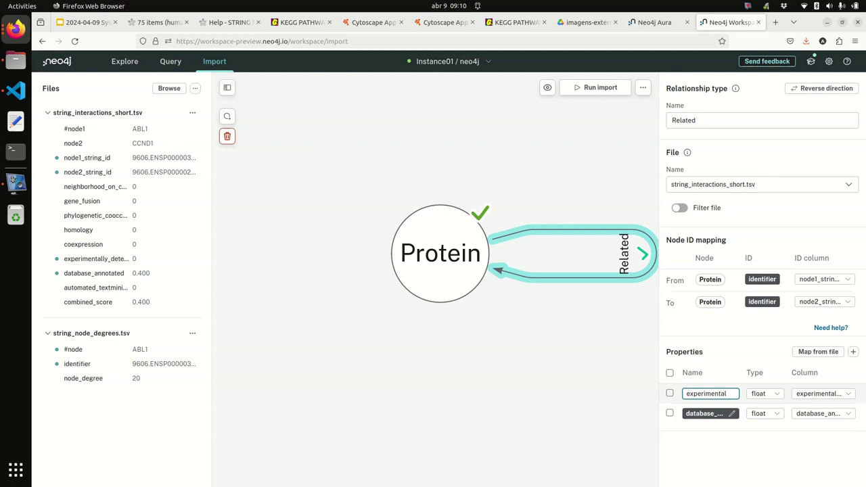
{"action": "key", "text": "Return"}
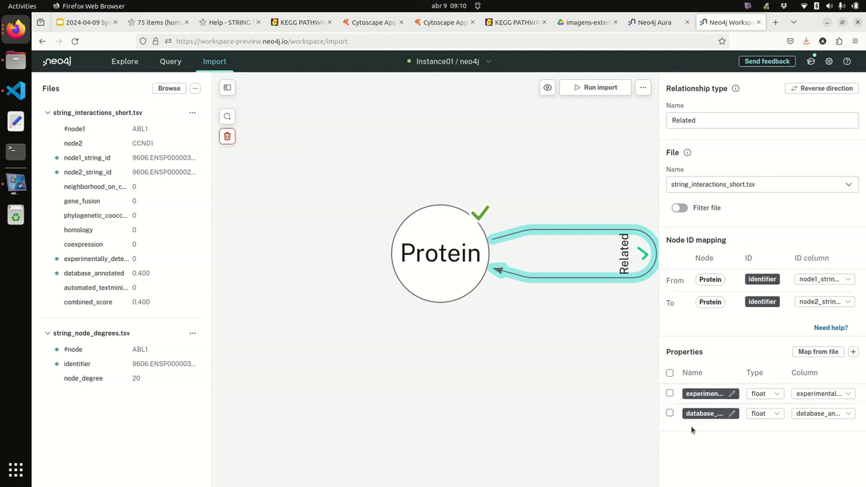
- Rename the Related relationship's database_annotated property to database
{"action": "left_click", "coordinate": [732, 414]}
{"action": "key", "text": "BackSpace"}
{"action": "key", "text": "BackSpace"}
{"action": "key", "text": "BackSpace"}
{"action": "key", "text": "BackSpace"}
{"action": "key", "text": "BackSpace"}
{"action": "key", "text": "BackSpace"}
{"action": "key", "text": "BackSpace"}
{"action": "key", "text": "BackSpace"}
{"action": "key", "text": "BackSpace"}
{"action": "key", "text": "BackSpace"}
{"action": "key", "text": "BackSpace"}
{"action": "key", "text": "BackSpace"}
{"action": "key", "text": "BackSpace"}
{"action": "type", "text": "ase"}
{"action": "key", "text": "Return"}
{"action": "left_click", "coordinate": [558, 361]}
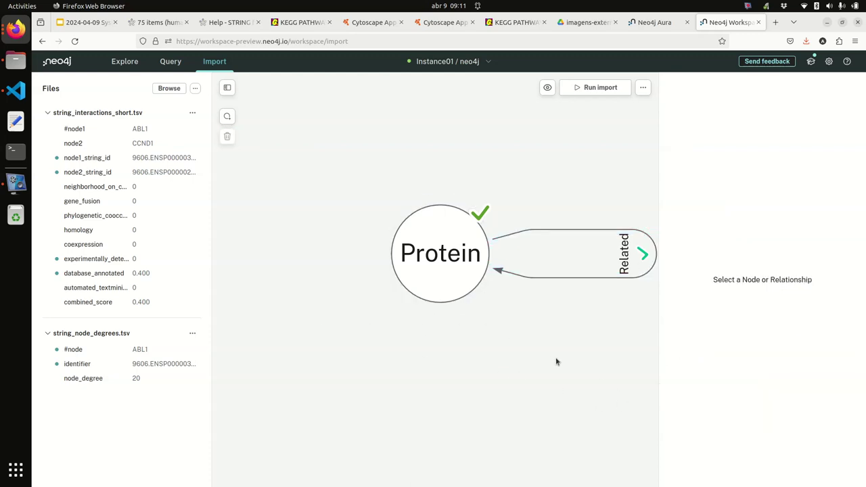
- Run the import of the Protein and Related model, then open the database's query view
{"action": "left_click", "coordinate": [566, 279]}
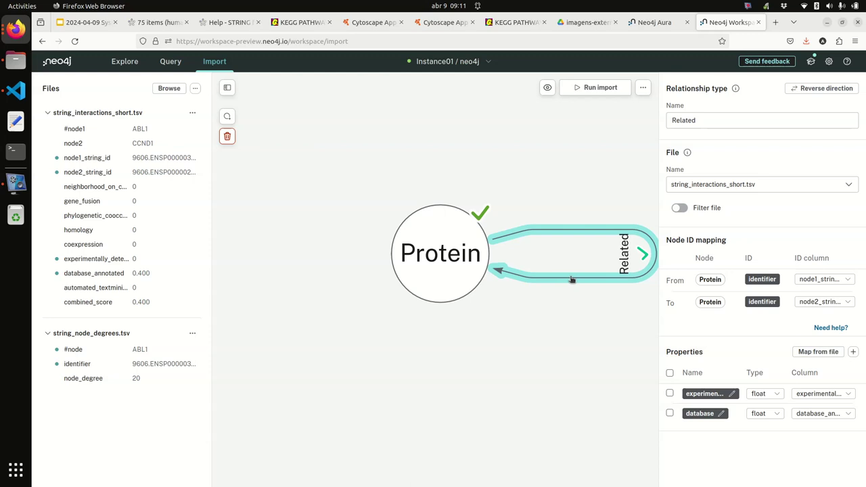
{"action": "left_click", "coordinate": [358, 125]}
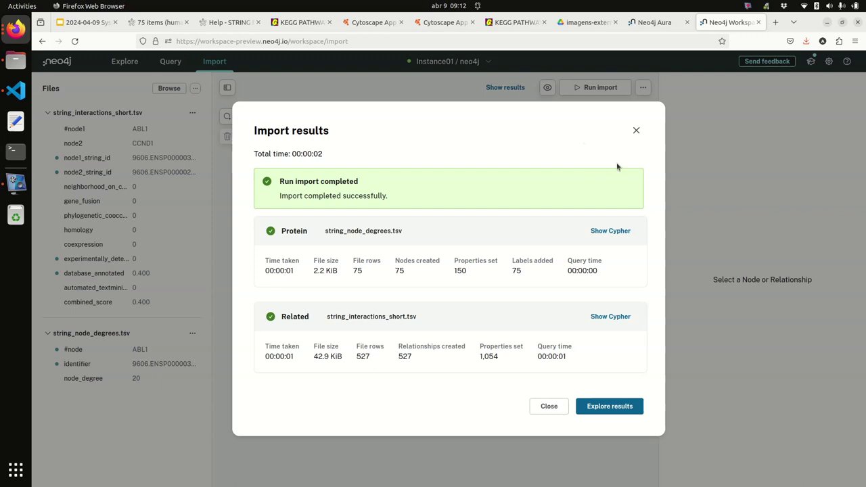
{"action": "left_click", "coordinate": [549, 407]}
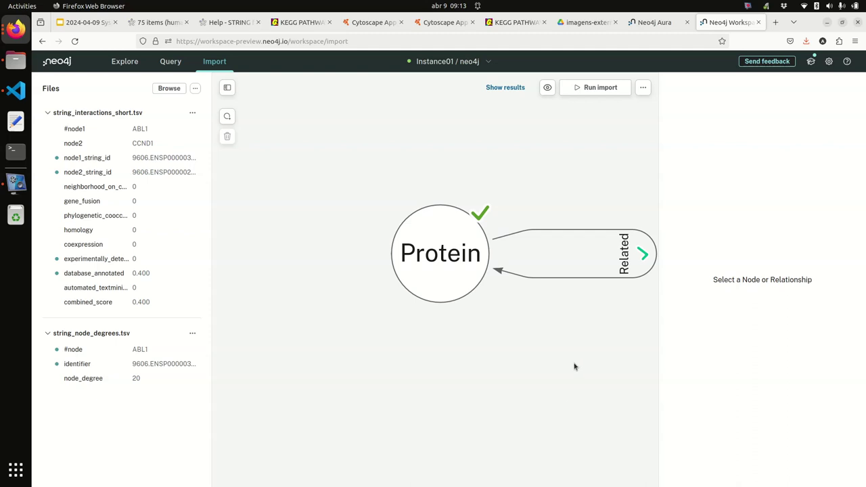
{"action": "left_click", "coordinate": [179, 64]}
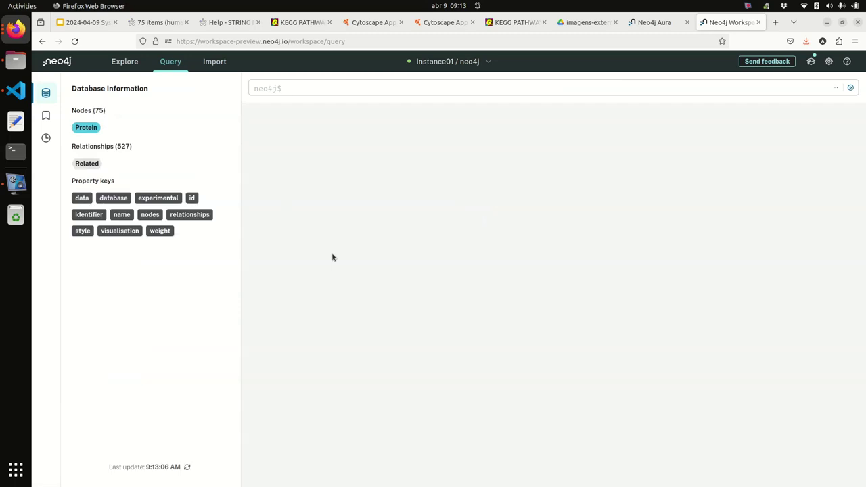
- Switch to the Google Slides presentation, start the slideshow from the Work Pipeline slide, and advance to the "Show Proteins and Related" challenge
{"action": "left_click", "coordinate": [84, 23]}
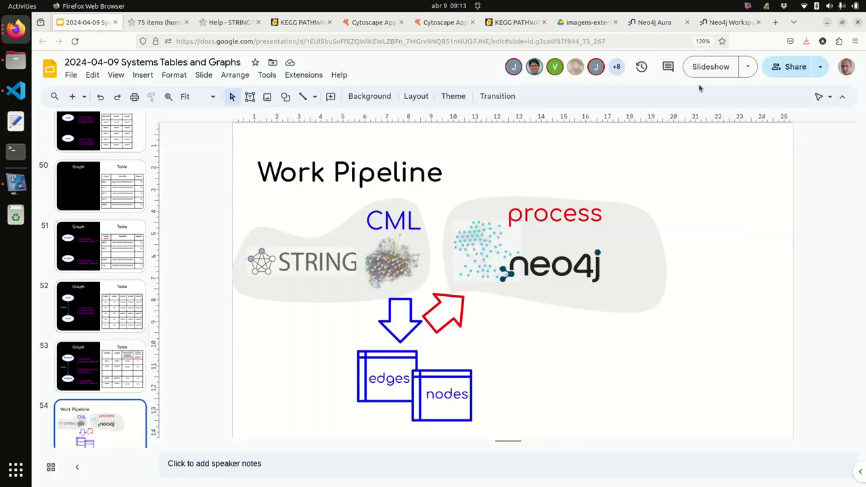
{"action": "left_click", "coordinate": [711, 67]}
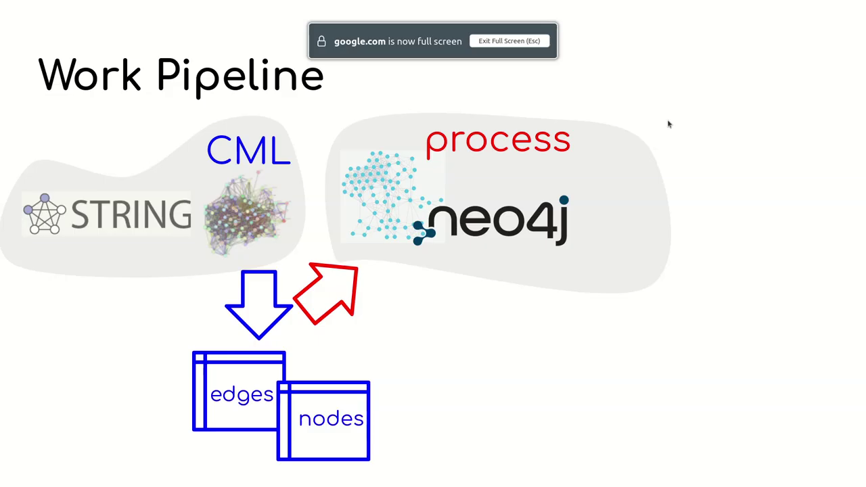
{"action": "key", "text": "Right"}
{"action": "key", "text": "Right"}
{"action": "key", "text": "Right"}
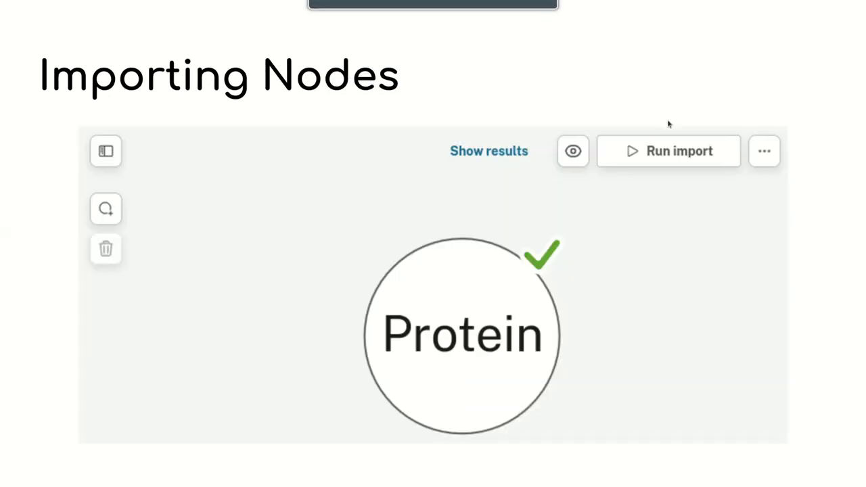
{"action": "key", "text": "Right"}
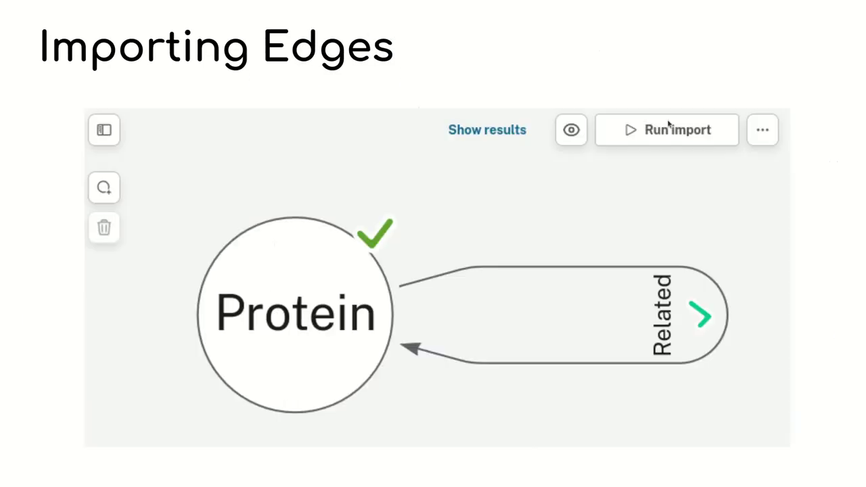
{"action": "key", "text": "Right"}
{"action": "key", "text": "Right"}
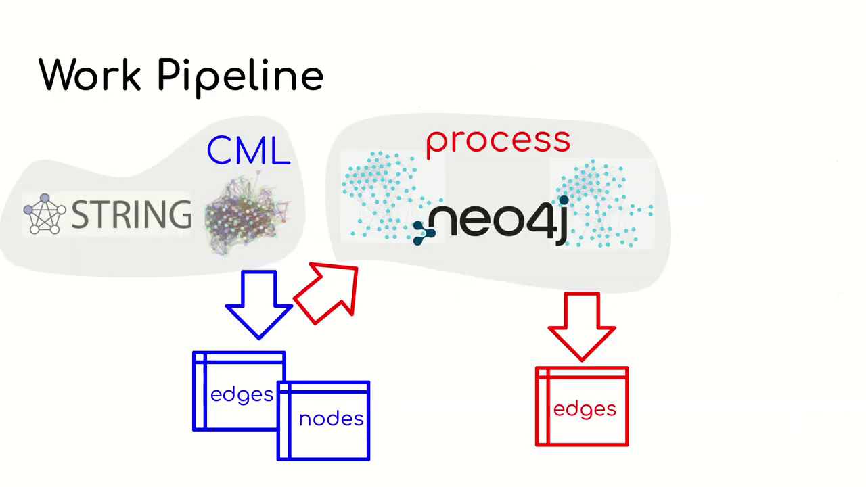
{"action": "key", "text": "Right"}
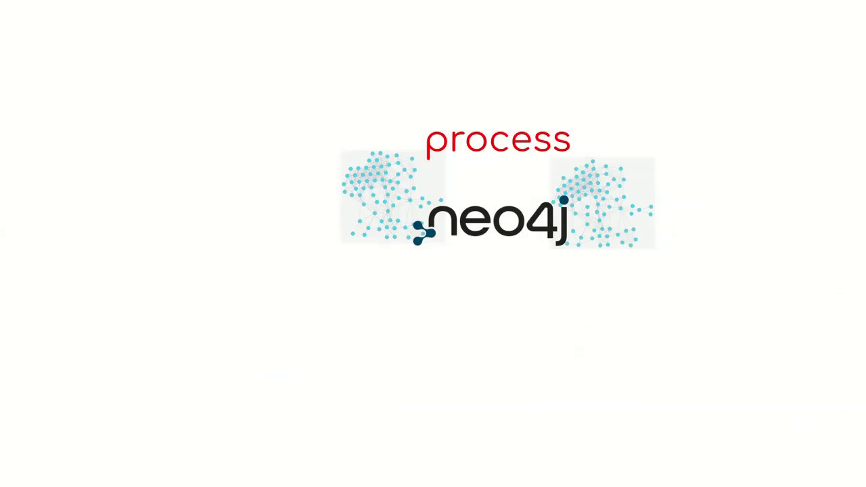
{"action": "key", "text": "Right"}
{"action": "key", "text": "Right"}
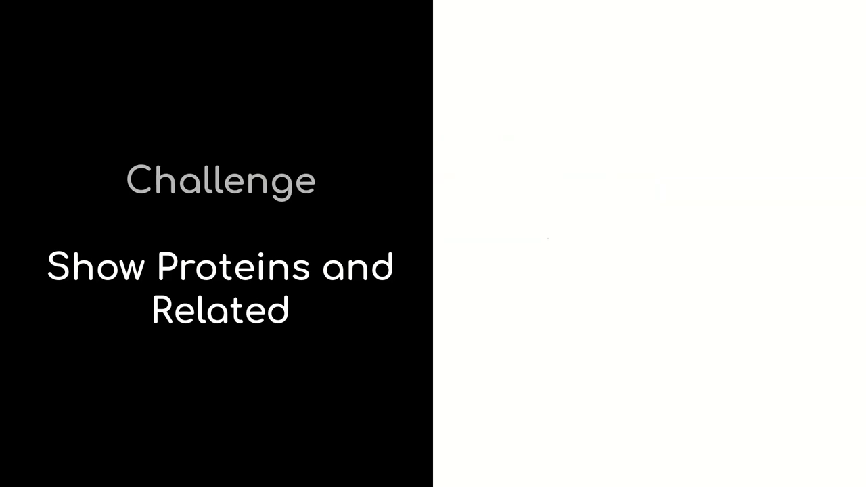
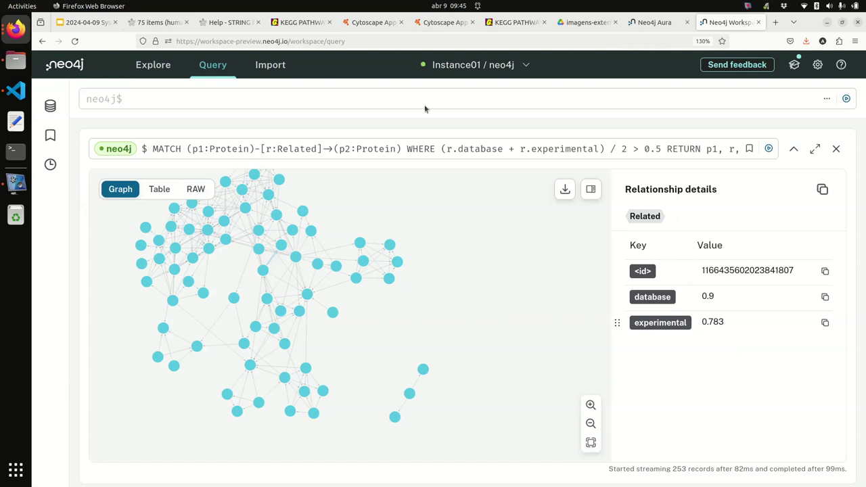
- Run the Cypher query MATCH (p1:Protein)-[i:Interacts]->(p2:Protein) RETURN p1.name, p2.name, i.weight
{"action": "type", "text": "MATCH (p1:Protein)-[i:Interacts]->(p2:Protein) RETURN p1.name, p2.name, i.weight"}
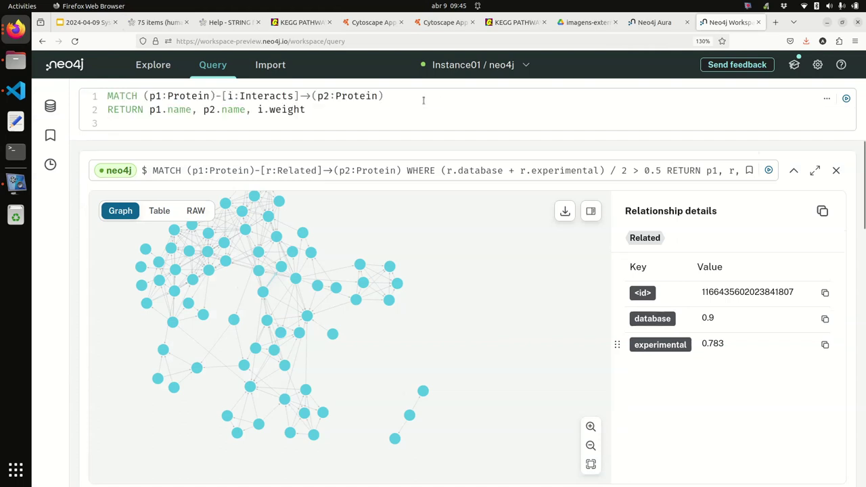
{"action": "key", "text": "alt+Tab"}
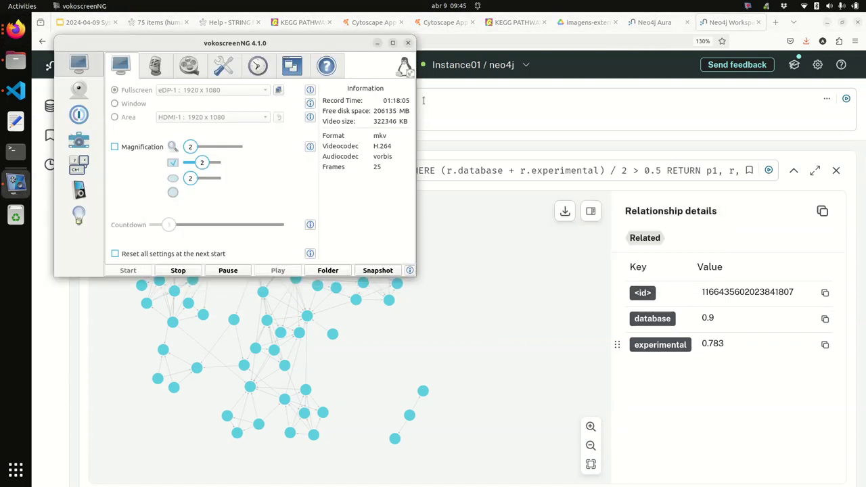
{"action": "key", "text": "alt+Tab"}
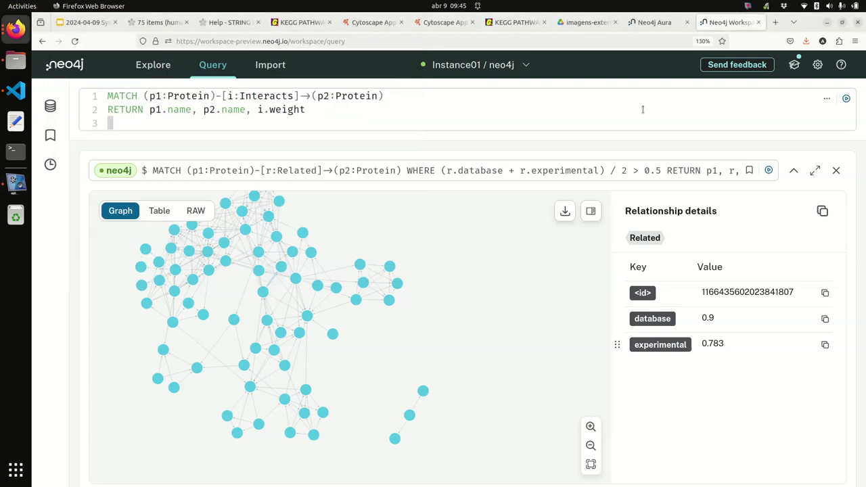
{"action": "key", "text": "BackSpace"}
{"action": "left_click", "coordinate": [846, 98]}
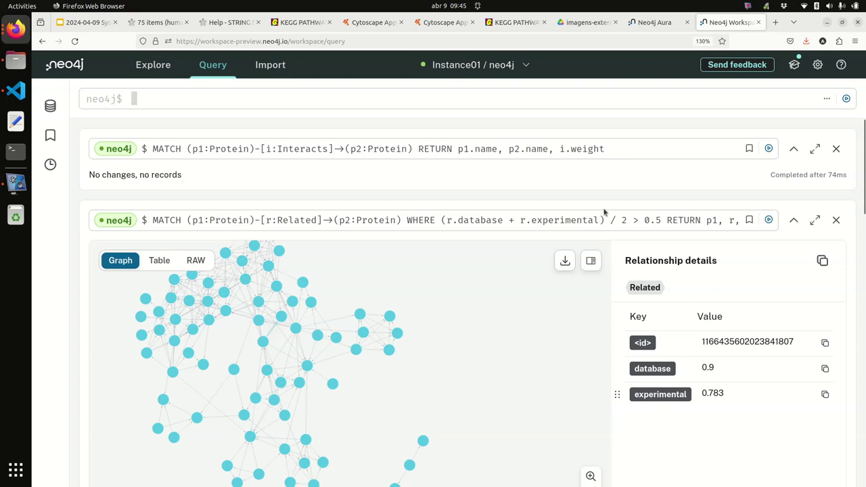
- Switch to the Google Slides presentation and copy the MATCH–WHERE–CREATE query from slide 71's Interacts edge challenge
{"action": "left_click", "coordinate": [88, 23]}
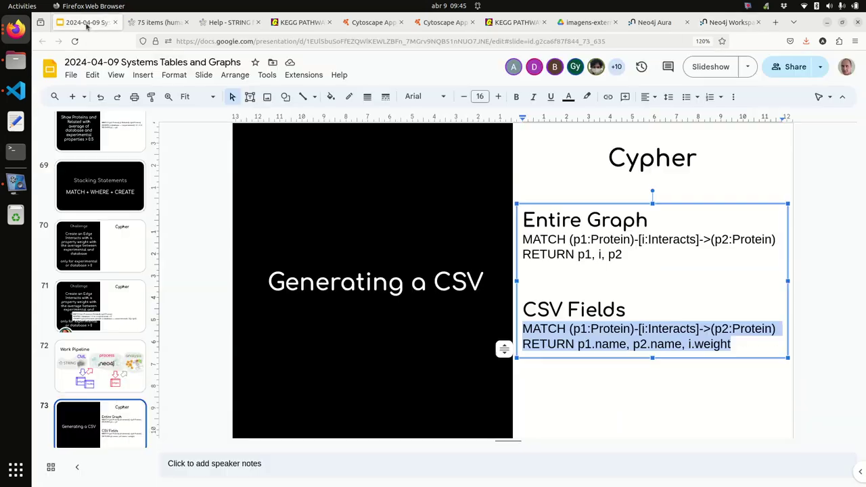
{"action": "left_click", "coordinate": [65, 318]}
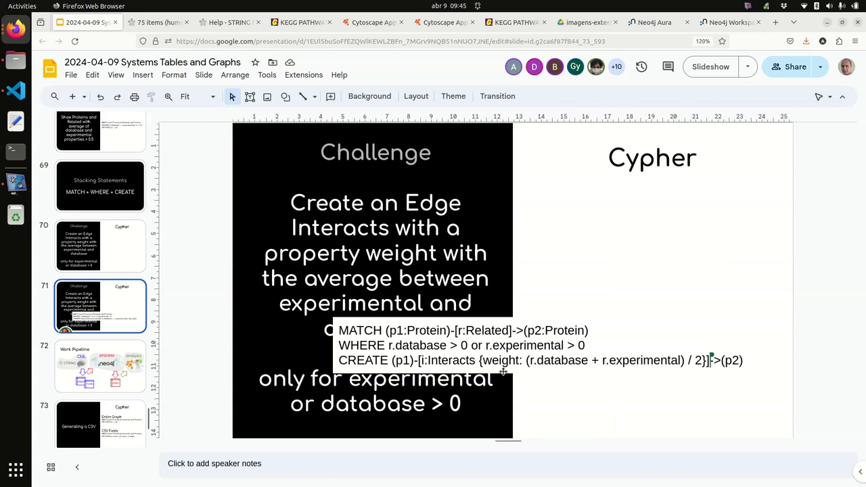
{"action": "key", "text": "ctrl+a"}
{"action": "key", "text": "ctrl+c"}
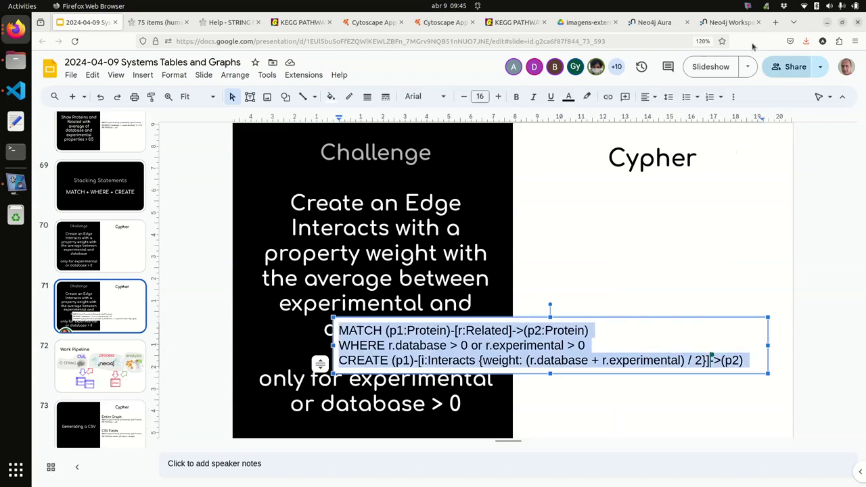
- Back in Neo4j Workspace, run the copied query creating Interacts edges weighted (r.database + r.experimental) / 2 where r.database > 0 or r.experimental > 0
{"action": "left_click", "coordinate": [737, 25]}
{"action": "left_click", "coordinate": [348, 150]}
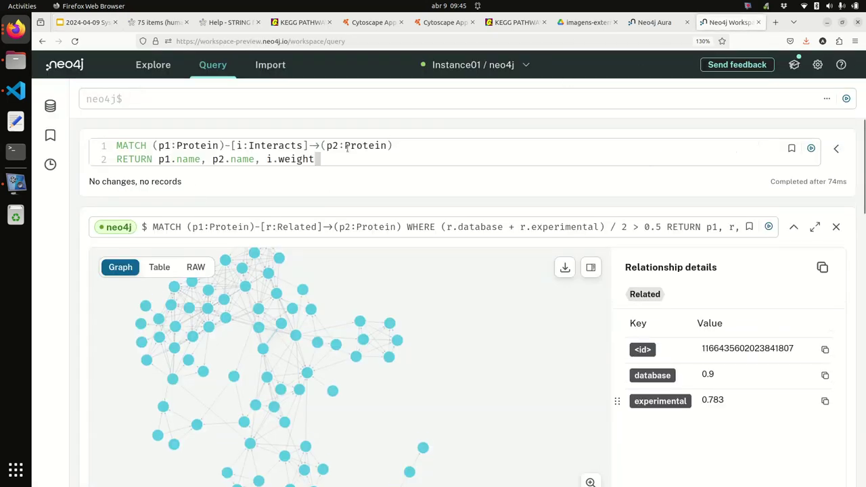
{"action": "left_click", "coordinate": [386, 98]}
{"action": "key", "text": "ctrl+v"}
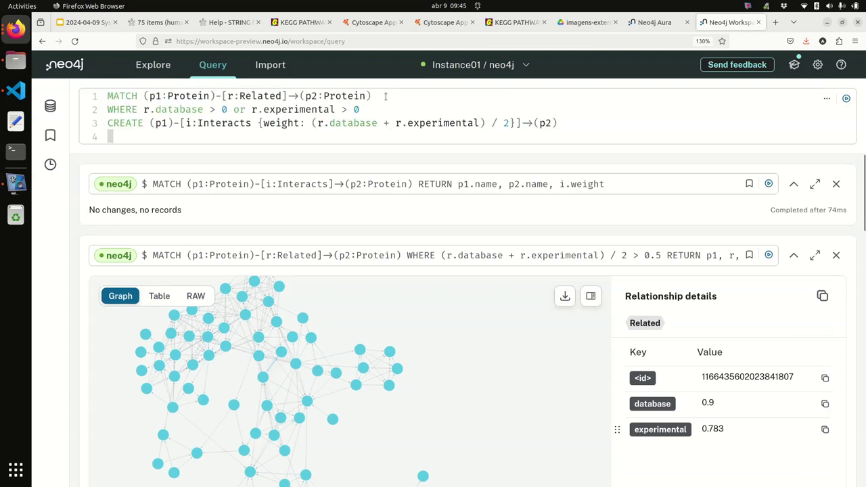
{"action": "key", "text": "BackSpace"}
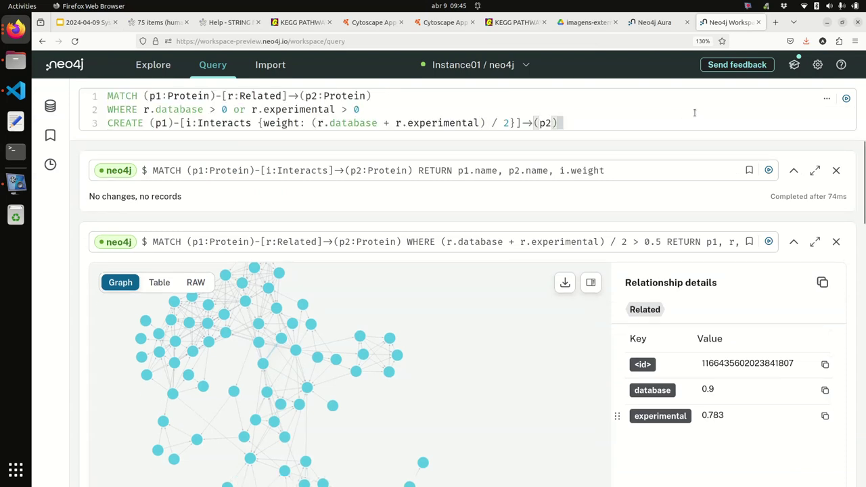
{"action": "left_click", "coordinate": [847, 99]}
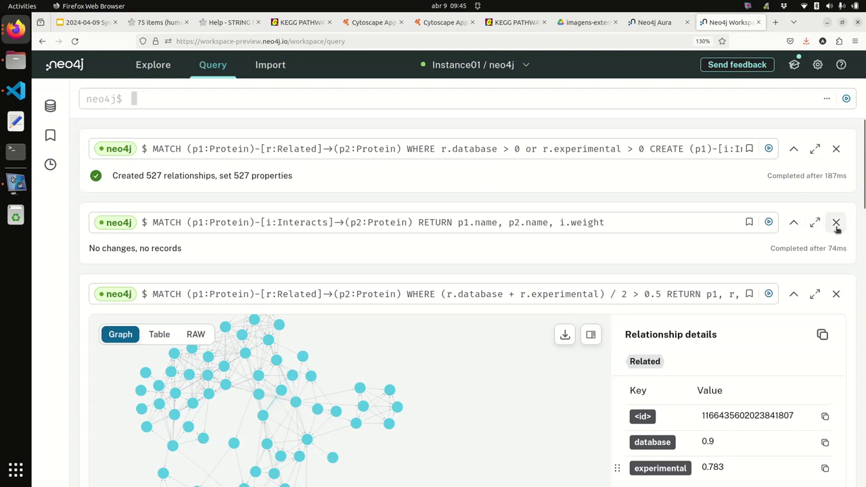
- Rerun the earlier Interacts query that returns p1.name, p2.name and i.weight and bring its result table into view
{"action": "left_click", "coordinate": [769, 223]}
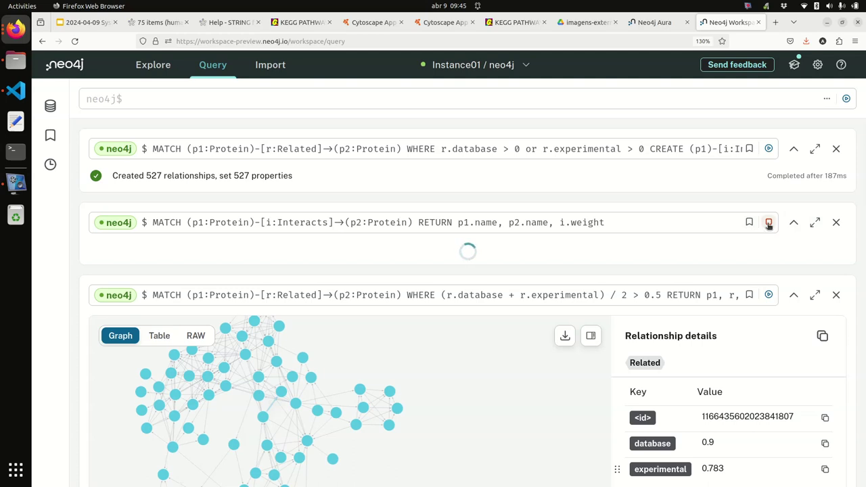
{"action": "scroll", "coordinate": [675, 244], "scroll_direction": "down", "scroll_amount": 3}
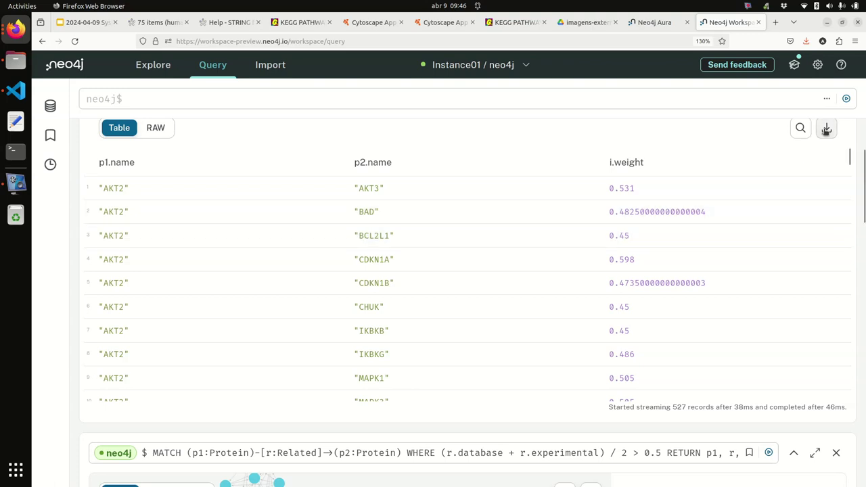
{"action": "left_click", "coordinate": [826, 129]}
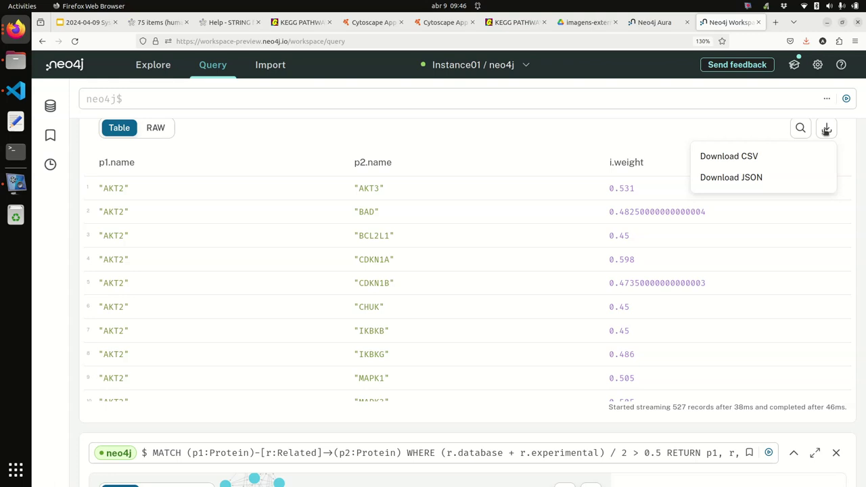
{"action": "left_click", "coordinate": [785, 157]}
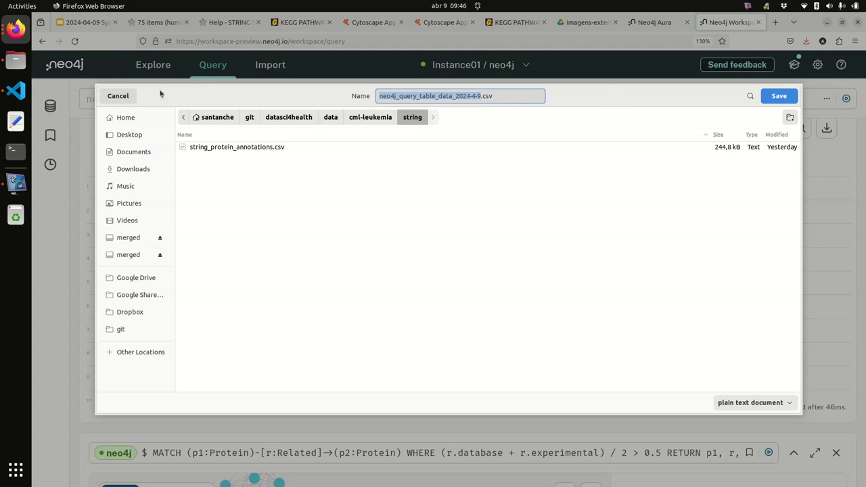
{"action": "left_click", "coordinate": [133, 97]}
- Switch to Visual Studio Code and view neo4j-protein-interactions.csv from network/cml-leukemia with the file explorer hidden
{"action": "left_click", "coordinate": [16, 90]}
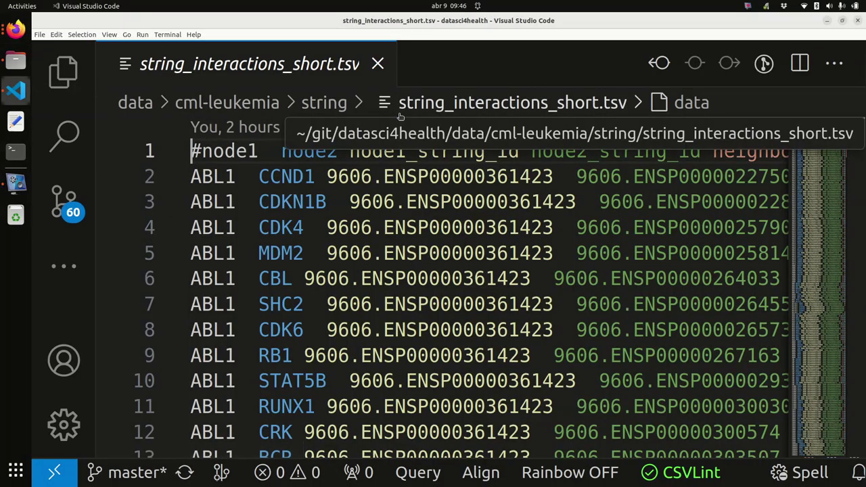
{"action": "key", "text": "ctrl+shift+e"}
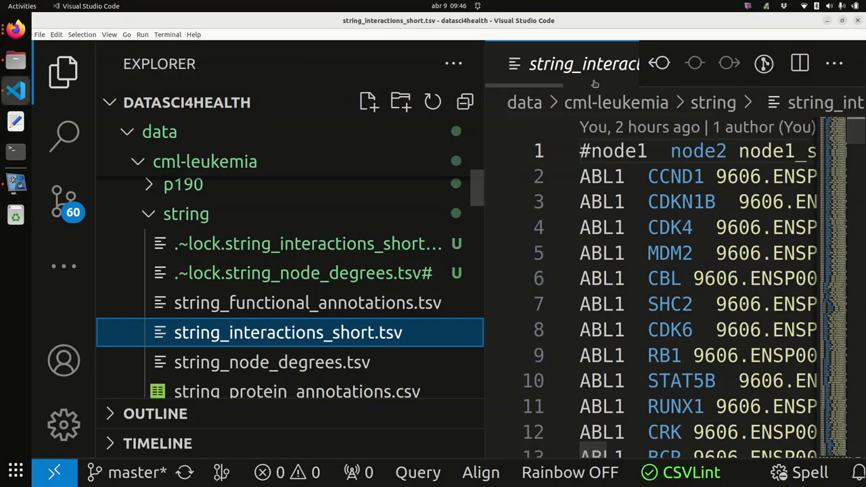
{"action": "scroll", "coordinate": [226, 311], "scroll_direction": "down", "scroll_amount": 5}
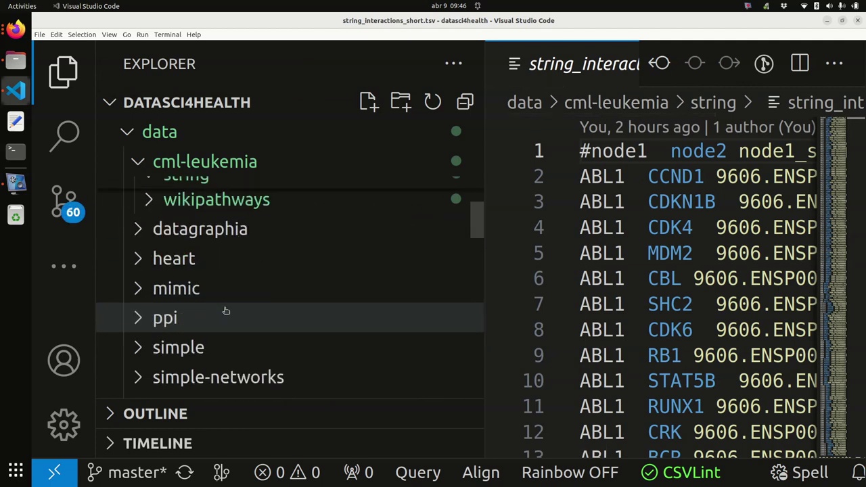
{"action": "scroll", "coordinate": [226, 311], "scroll_direction": "down", "scroll_amount": 10}
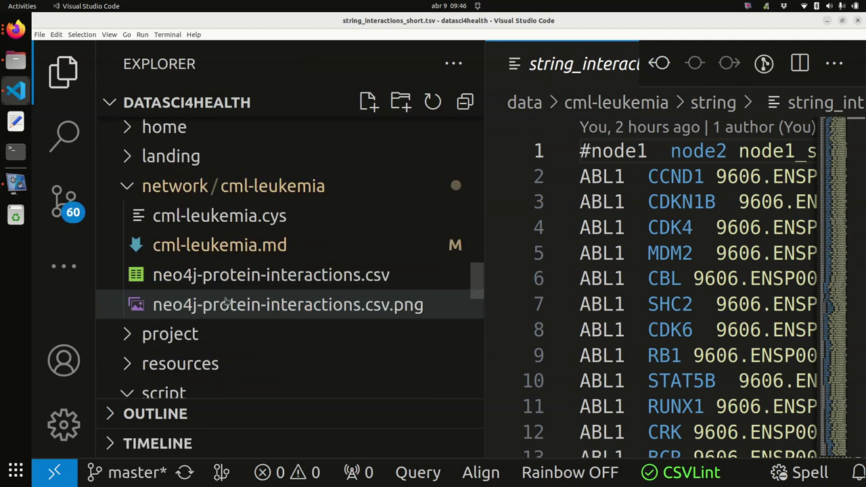
{"action": "left_click", "coordinate": [259, 277]}
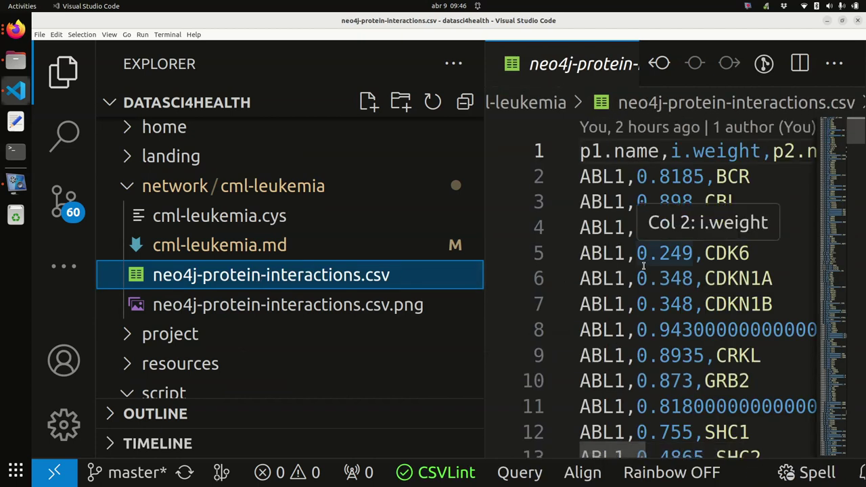
{"action": "key", "text": "ctrl+b"}
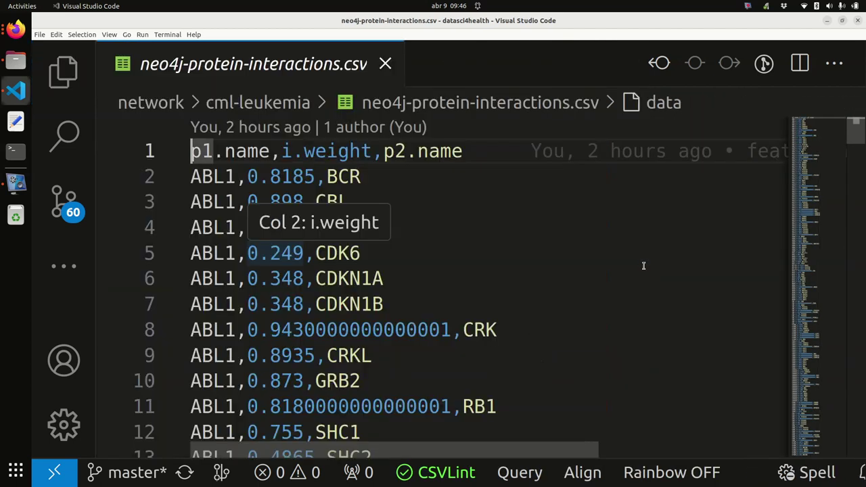
- Back in Neo4j, download the results as CSV, replacing neo4j-protein-interactions.csv in datasci4health/network/cml-leukemia, and view the file in Visual Studio Code
{"action": "left_click", "coordinate": [16, 29]}
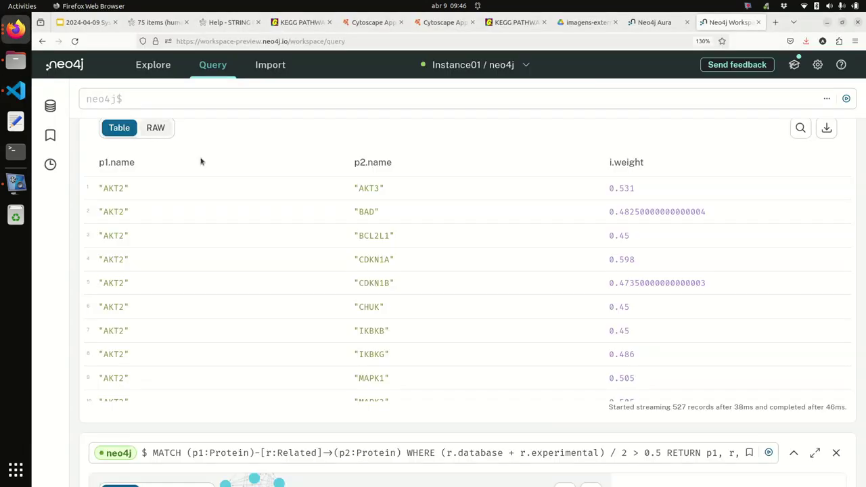
{"action": "left_click", "coordinate": [826, 129]}
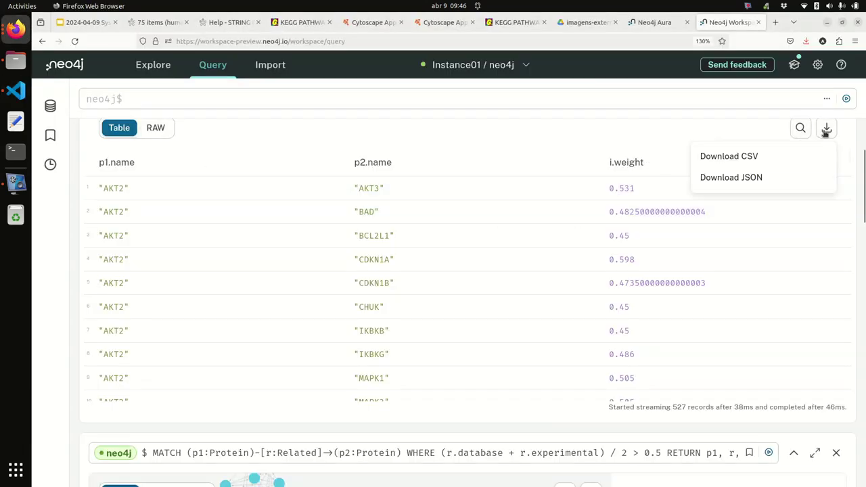
{"action": "left_click", "coordinate": [755, 161]}
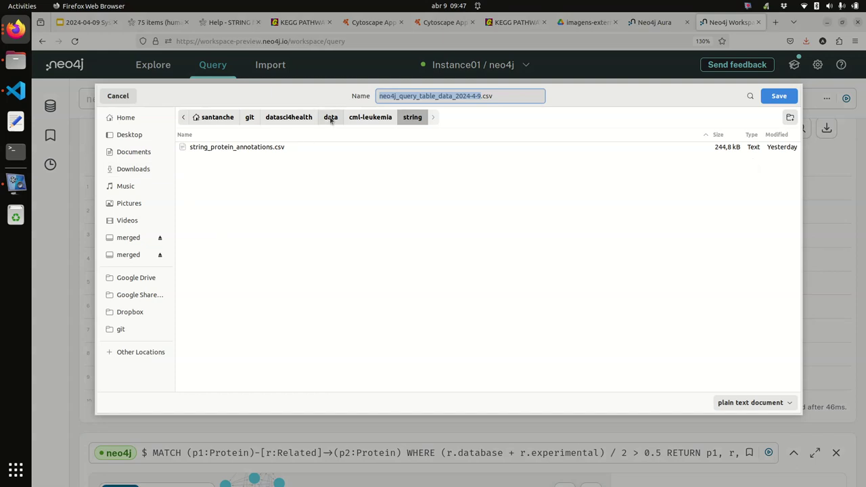
{"action": "left_click", "coordinate": [277, 120]}
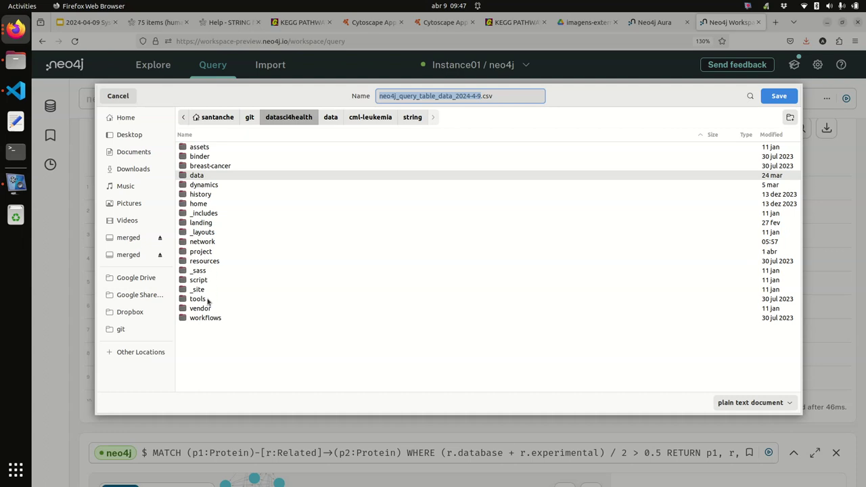
{"action": "double_click", "coordinate": [203, 242]}
{"action": "double_click", "coordinate": [209, 149]}
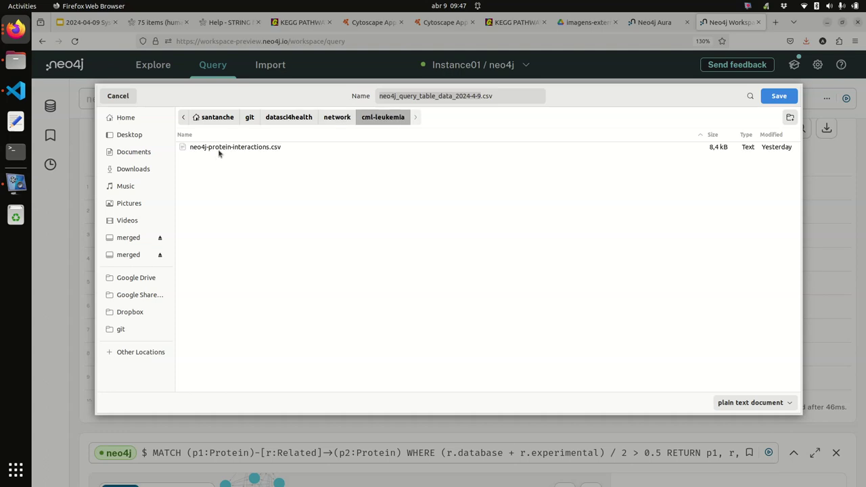
{"action": "left_click", "coordinate": [218, 151]}
{"action": "left_click", "coordinate": [779, 97]}
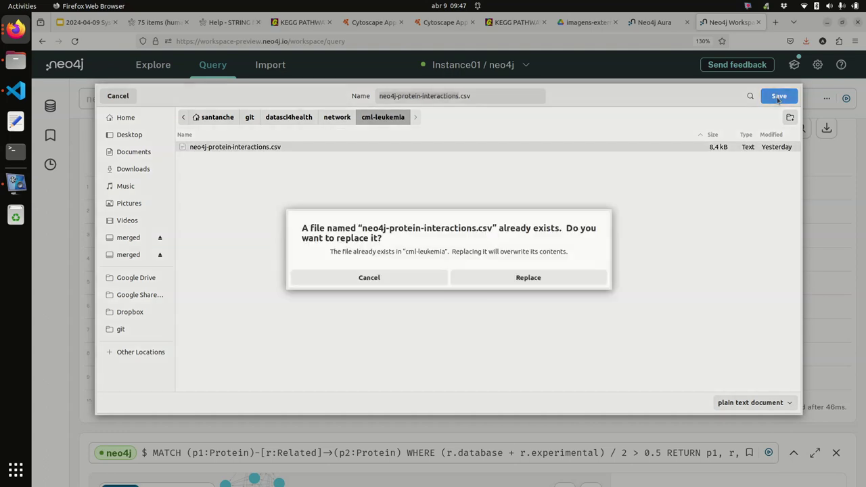
{"action": "left_click", "coordinate": [519, 272]}
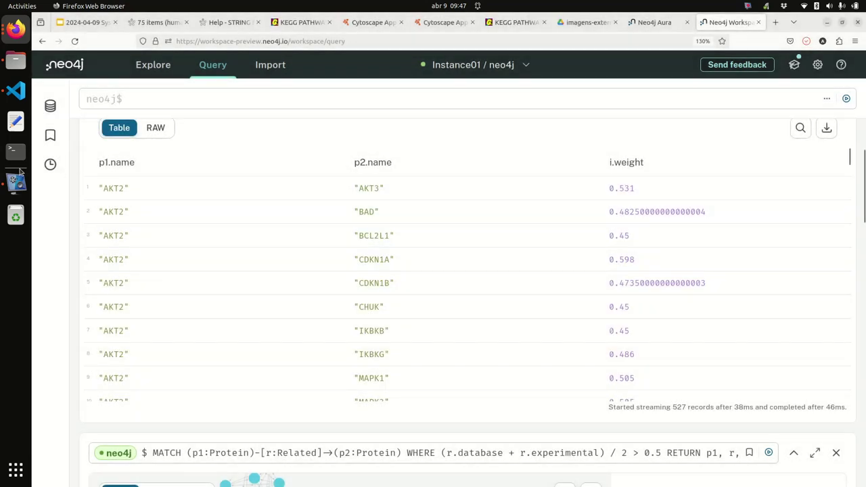
{"action": "left_click", "coordinate": [16, 90]}
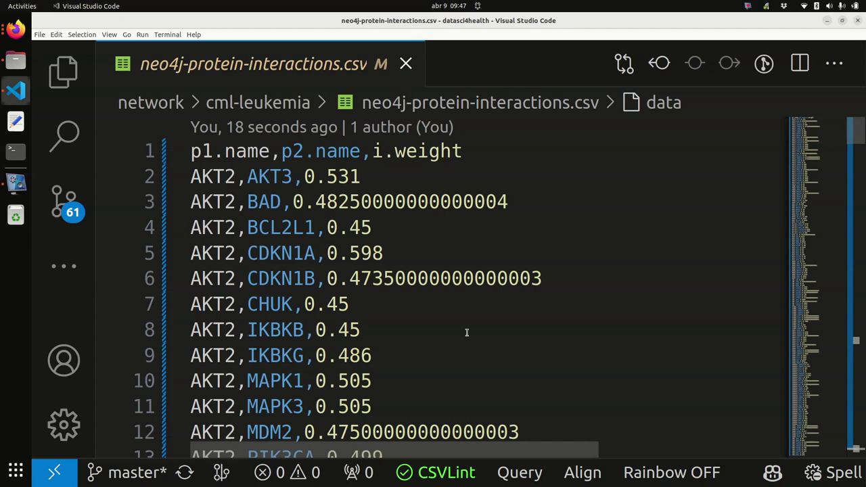
- Search the installed applications for "cyt", launch Cytoscape and maximize its window
{"action": "left_click", "coordinate": [15, 472]}
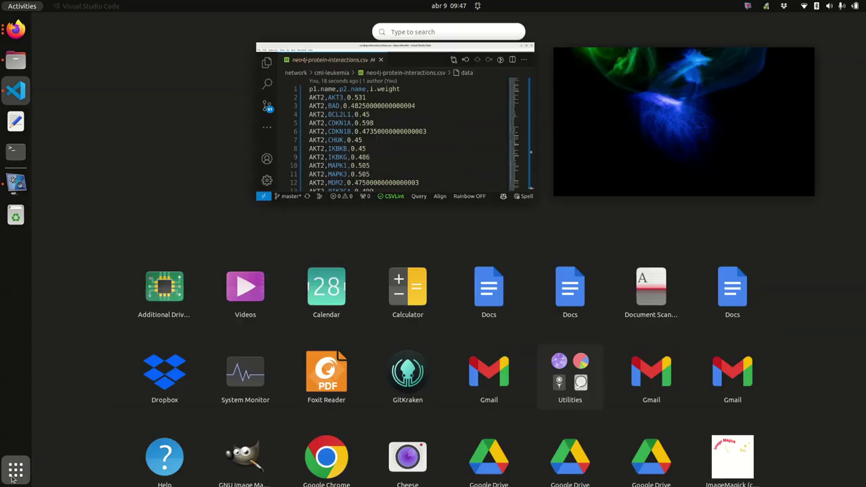
{"action": "type", "text": "cyt"}
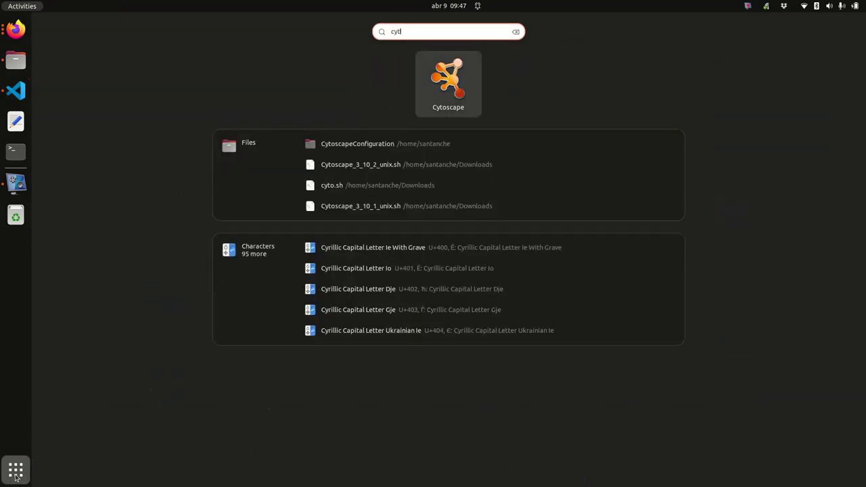
{"action": "left_click", "coordinate": [446, 87]}
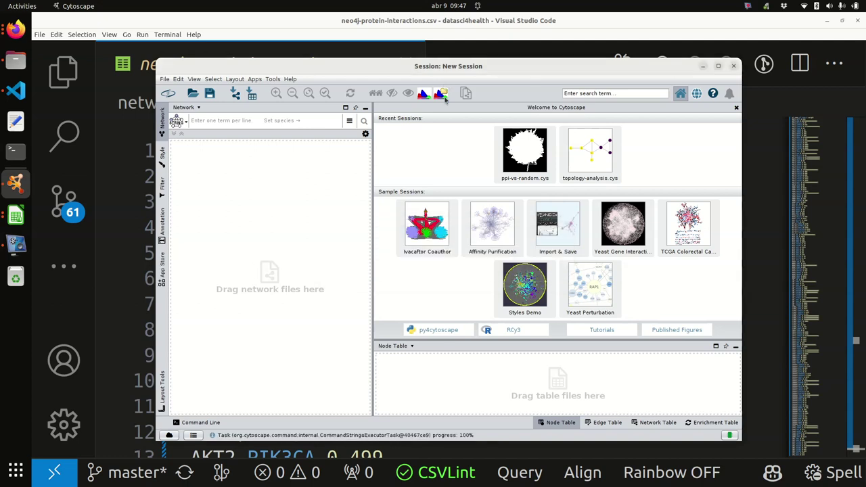
{"action": "left_click", "coordinate": [717, 66]}
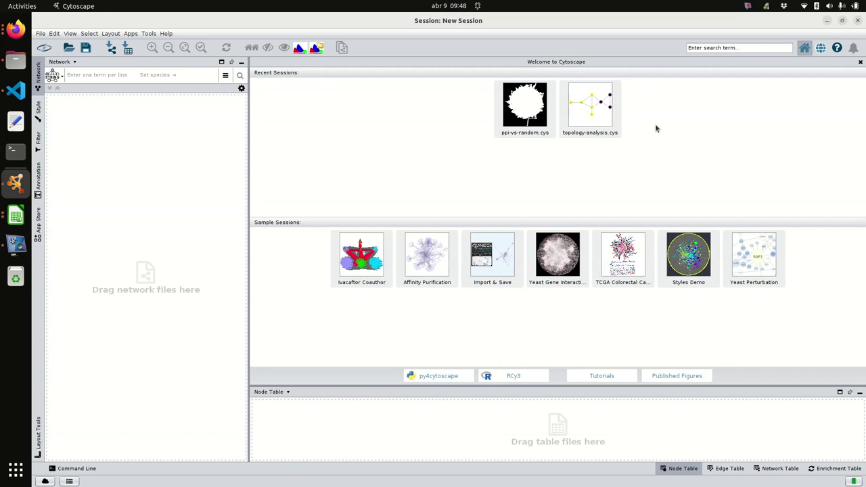
- Start a network import from file and open neo4j-protein-interactions.csv from git/datasci4health/network/cml-leukemia in the home folder
{"action": "left_click", "coordinate": [40, 34]}
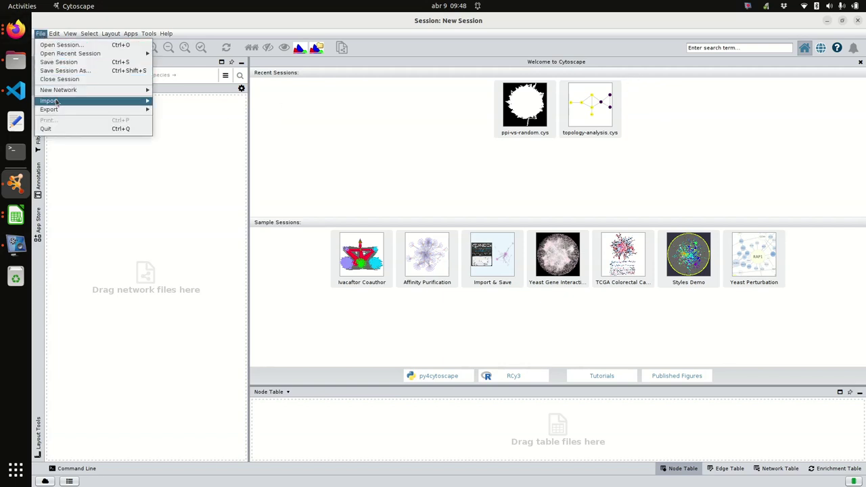
{"action": "mouse_move", "coordinate": [57, 102]}
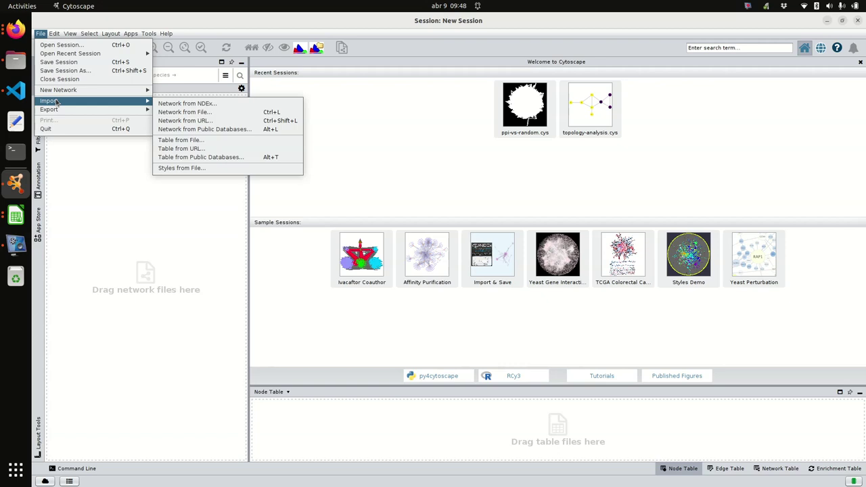
{"action": "mouse_move", "coordinate": [105, 94]}
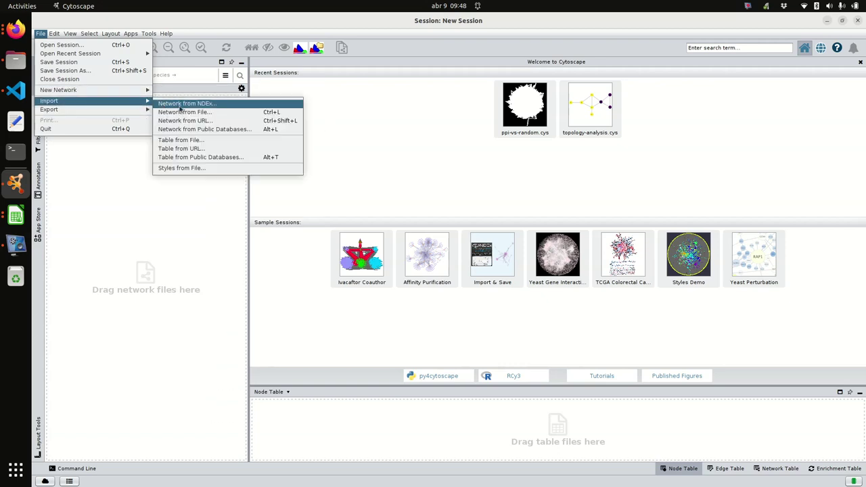
{"action": "left_click", "coordinate": [181, 111]}
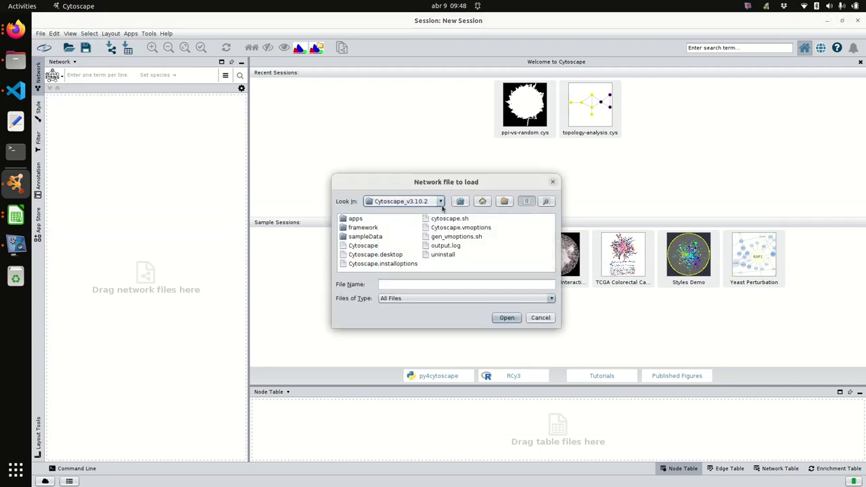
{"action": "left_click", "coordinate": [439, 201]}
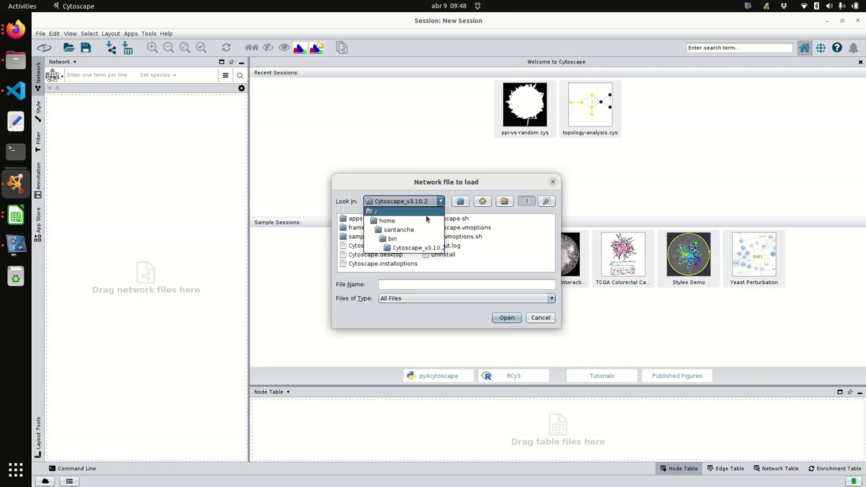
{"action": "left_click", "coordinate": [398, 229]}
{"action": "mouse_move", "coordinate": [380, 268]}
{"action": "left_mouse_down"}
{"action": "mouse_move", "coordinate": [502, 267]}
{"action": "mouse_move", "coordinate": [367, 273]}
{"action": "left_mouse_up"}
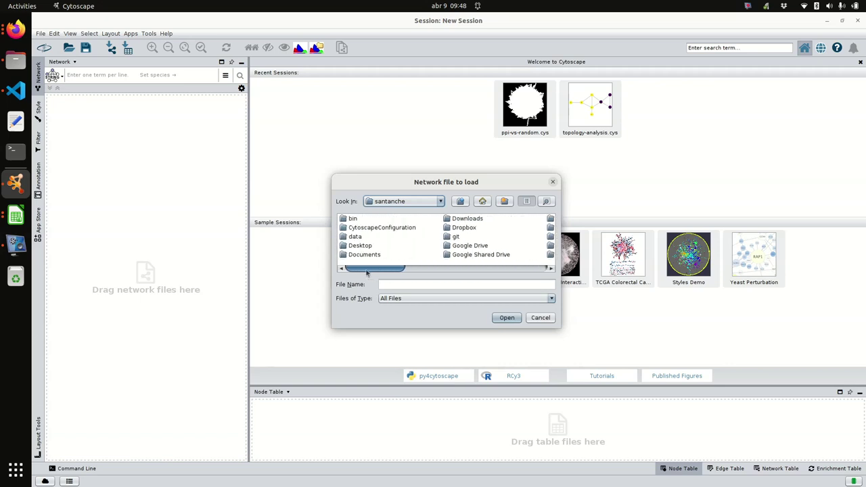
{"action": "double_click", "coordinate": [455, 236]}
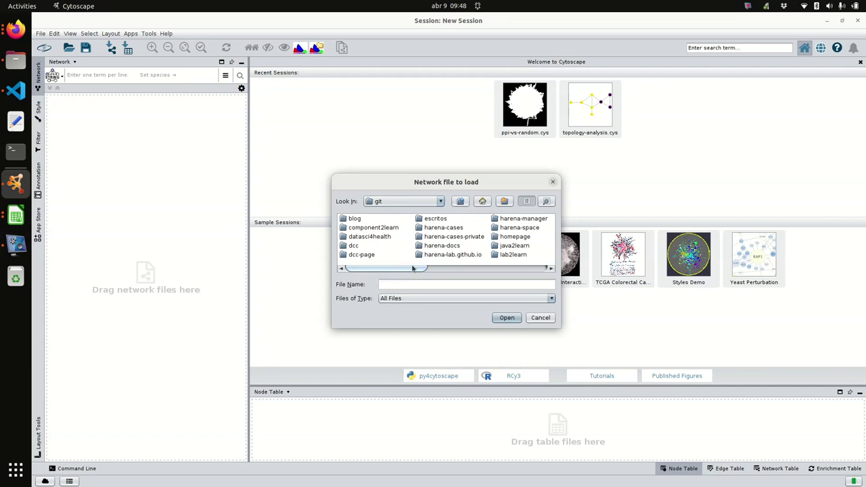
{"action": "double_click", "coordinate": [363, 237]}
{"action": "mouse_move", "coordinate": [393, 268]}
{"action": "left_mouse_down"}
{"action": "mouse_move", "coordinate": [462, 269]}
{"action": "mouse_move", "coordinate": [394, 269]}
{"action": "left_mouse_up"}
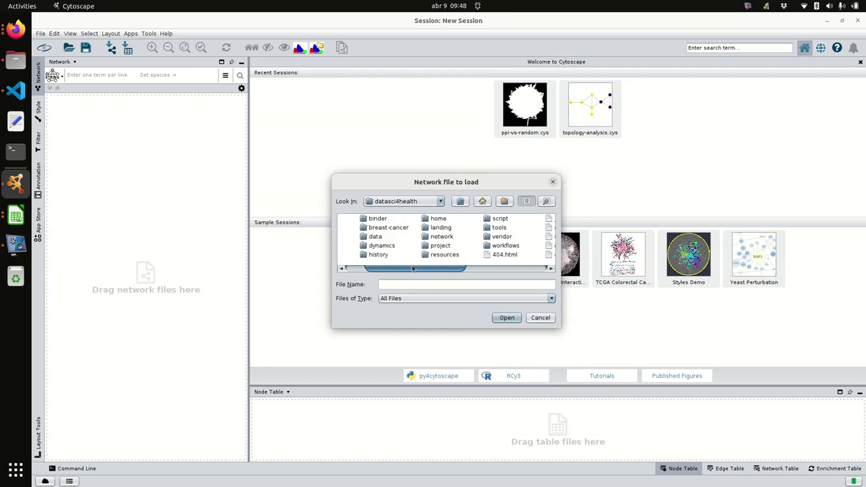
{"action": "double_click", "coordinate": [440, 237]}
{"action": "double_click", "coordinate": [367, 218]}
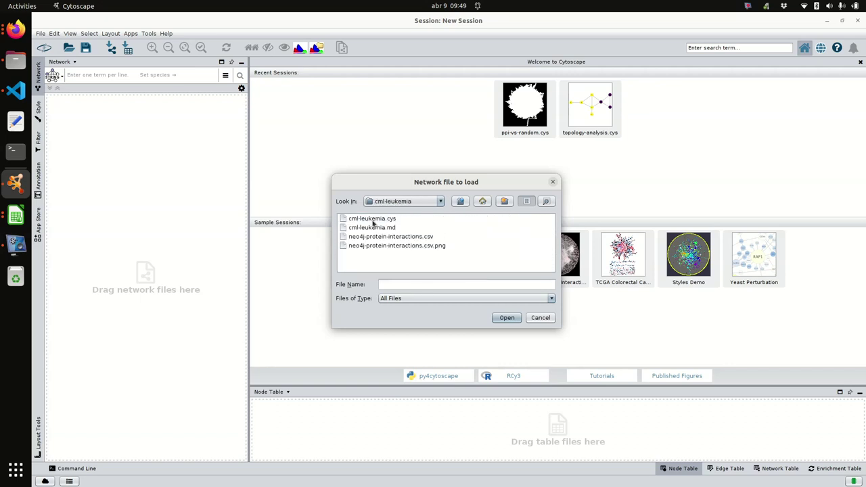
{"action": "left_click", "coordinate": [403, 238]}
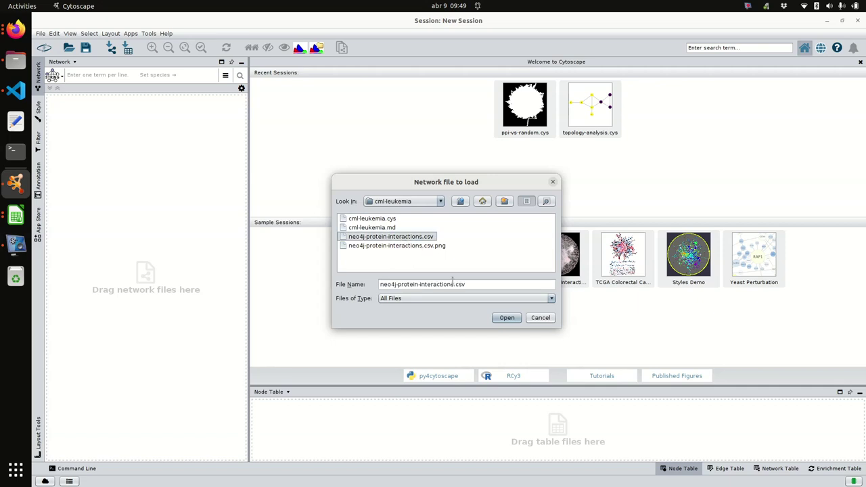
{"action": "left_click", "coordinate": [507, 318]}
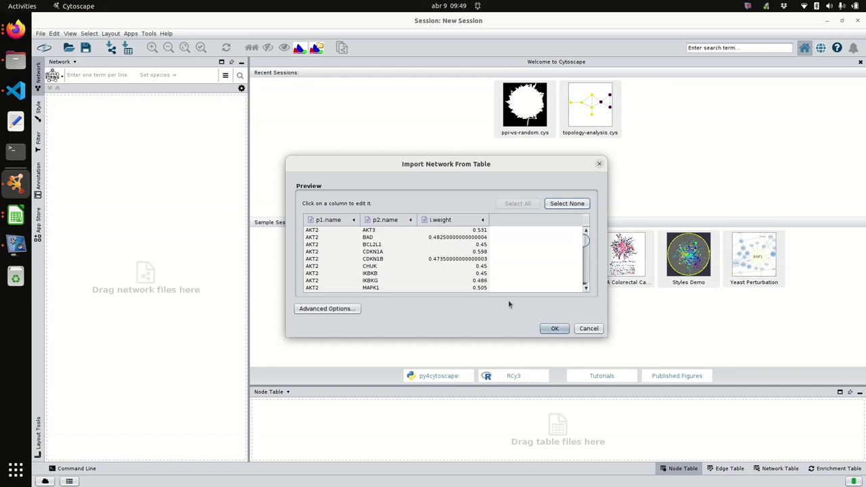
- In the import preview, set the p1.name column as source node and the p2.name column as target node
{"action": "left_click", "coordinate": [338, 221]}
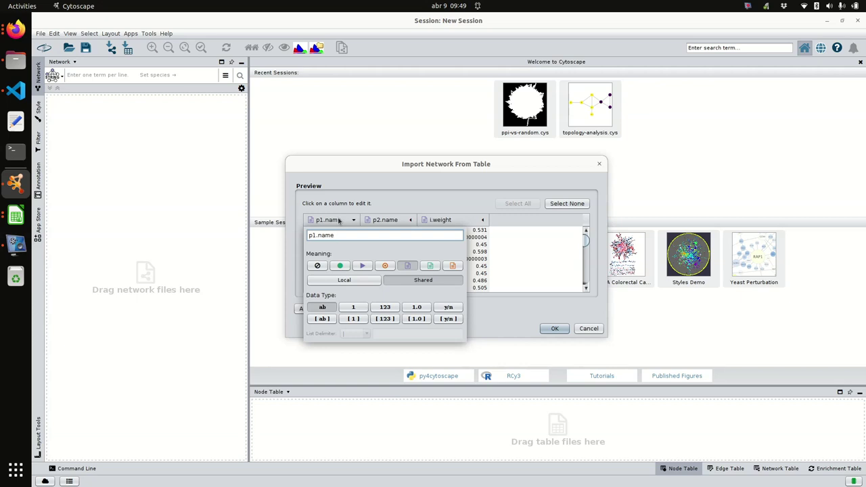
{"action": "left_click", "coordinate": [341, 266]}
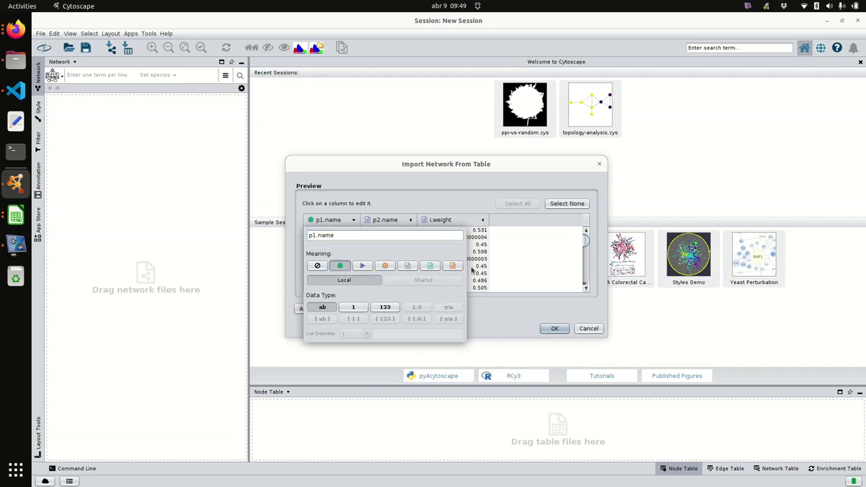
{"action": "left_click", "coordinate": [496, 312]}
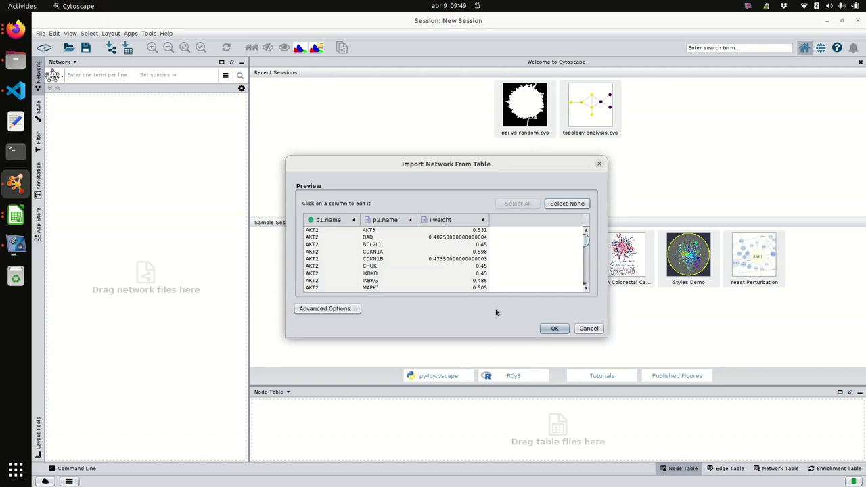
{"action": "left_click", "coordinate": [408, 222]}
{"action": "left_click", "coordinate": [442, 266]}
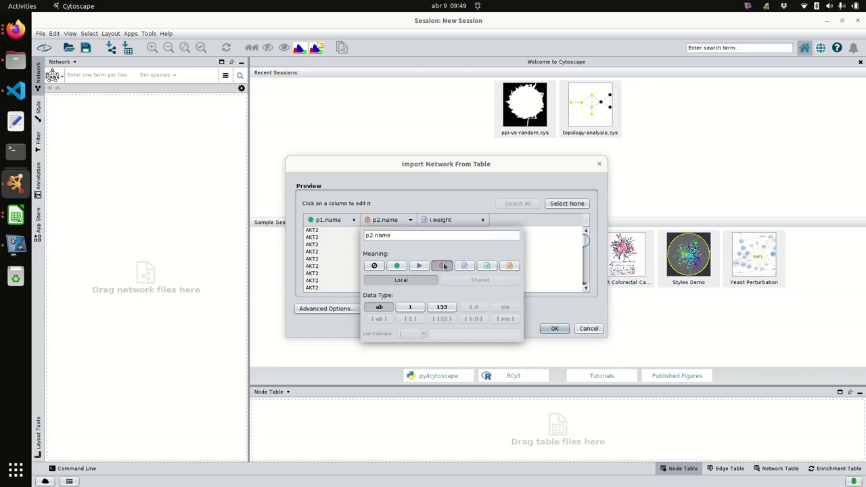
{"action": "left_click", "coordinate": [545, 314]}
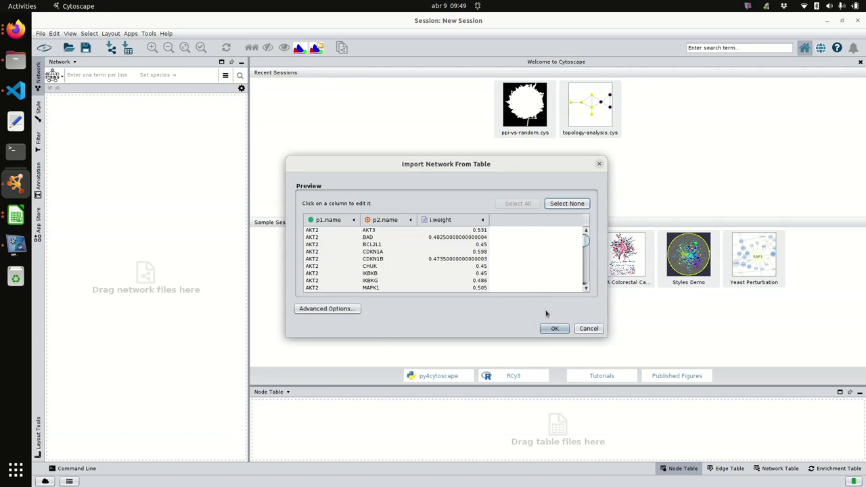
- Review the i.weight column's settings, keep it as a decimal edge attribute, and complete the network import
{"action": "left_click", "coordinate": [466, 226]}
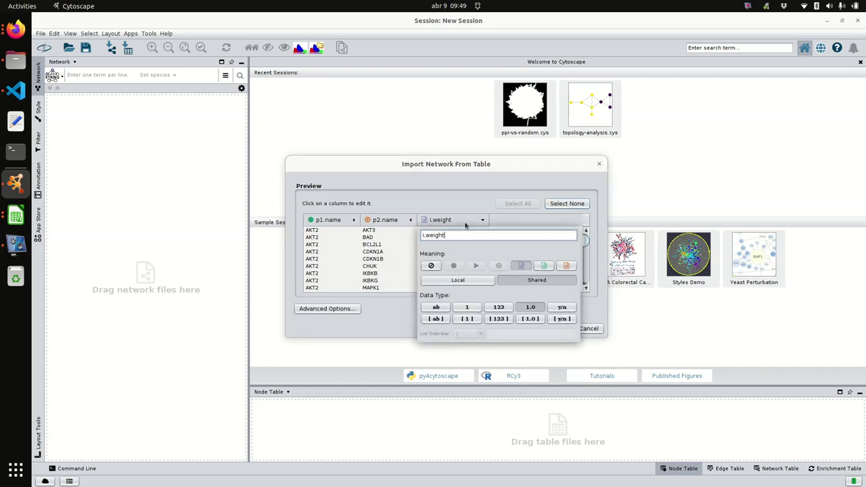
{"action": "left_click", "coordinate": [398, 320]}
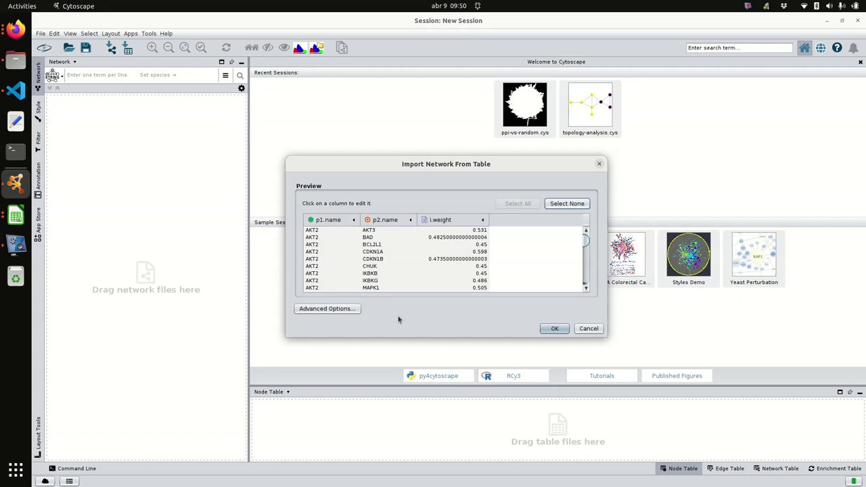
{"action": "left_click", "coordinate": [550, 330]}
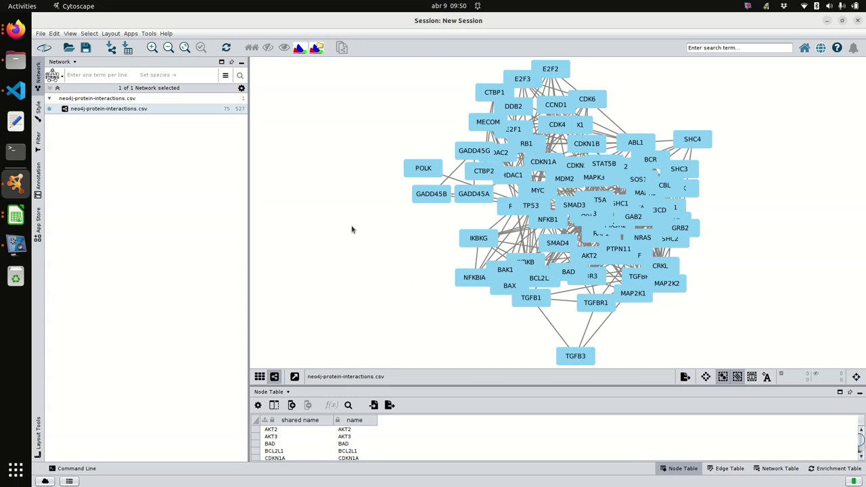
- Set the default node shape to Ellipse and lock node width and height in the network's style
{"action": "left_click", "coordinate": [39, 112]}
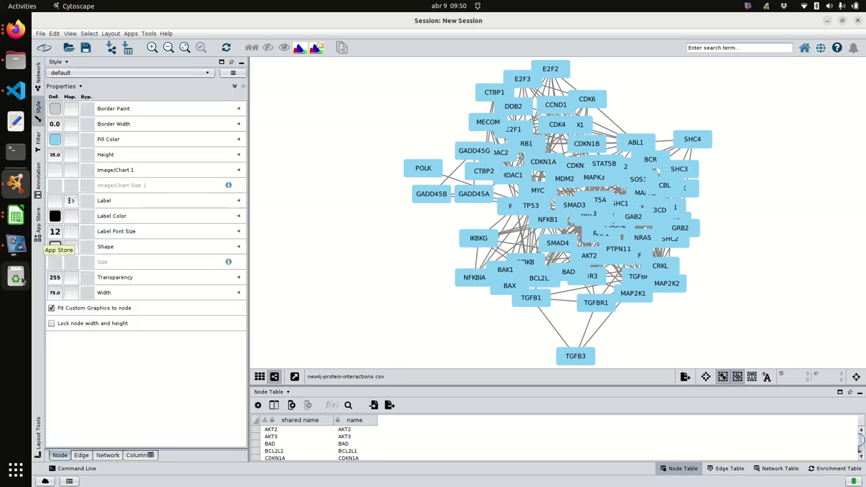
{"action": "left_click", "coordinate": [55, 248]}
{"action": "left_click", "coordinate": [113, 215]}
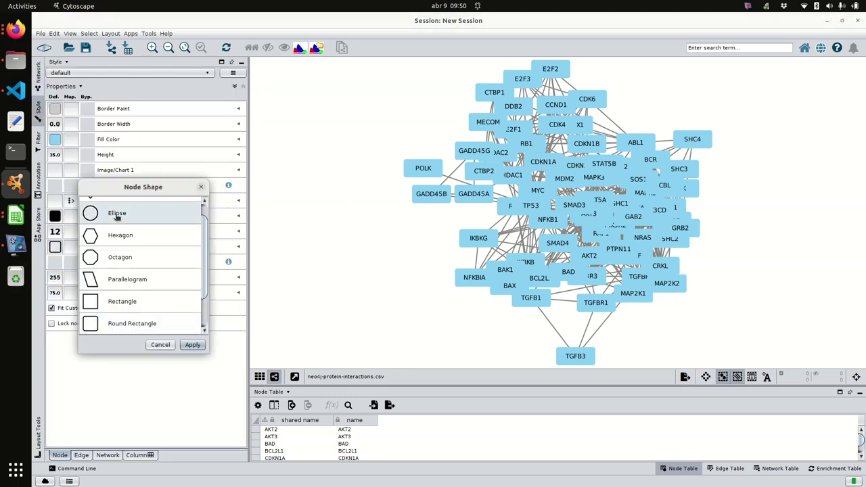
{"action": "left_click", "coordinate": [192, 345]}
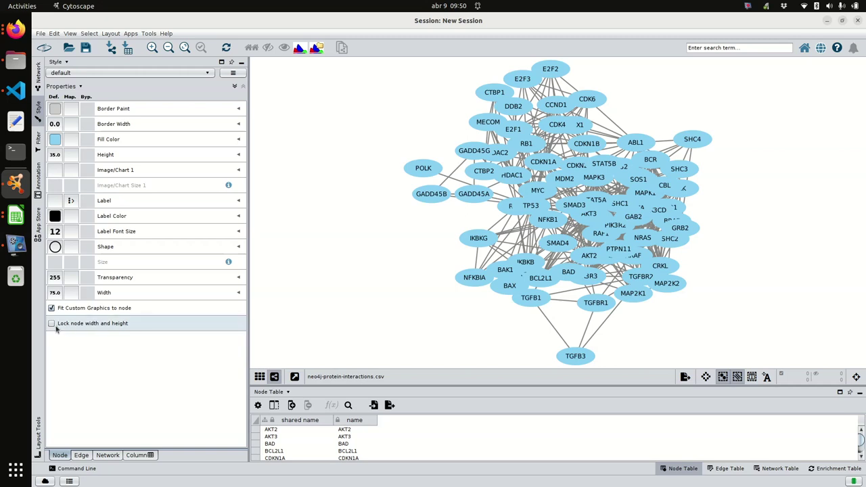
{"action": "left_click", "coordinate": [51, 324]}
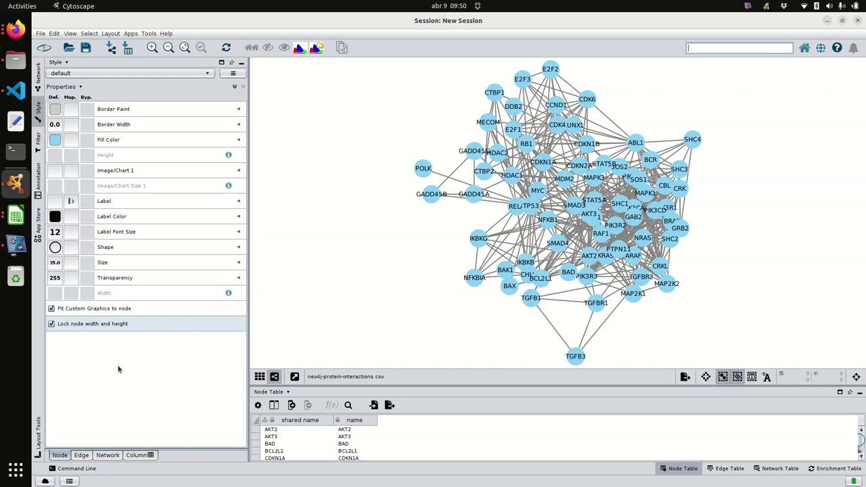
- Apply the Prefuse Force Directed Layout to the protein network using i.weight as the edge weight
{"action": "left_click", "coordinate": [106, 33]}
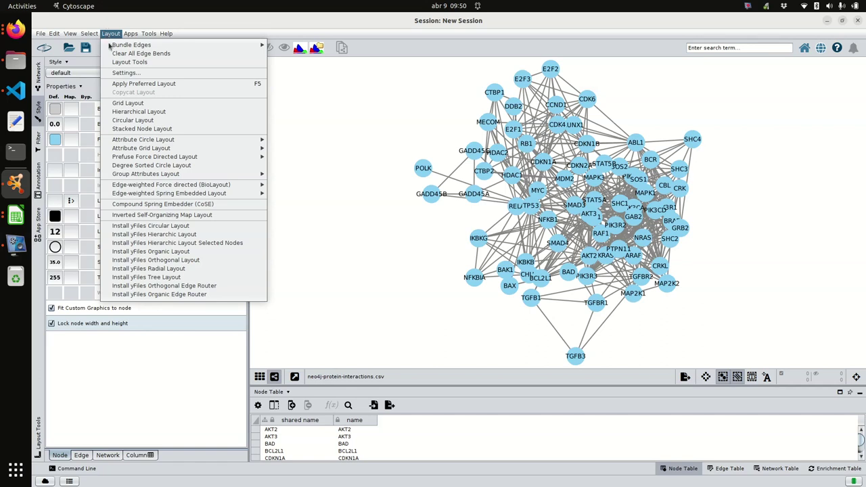
{"action": "mouse_move", "coordinate": [149, 160]}
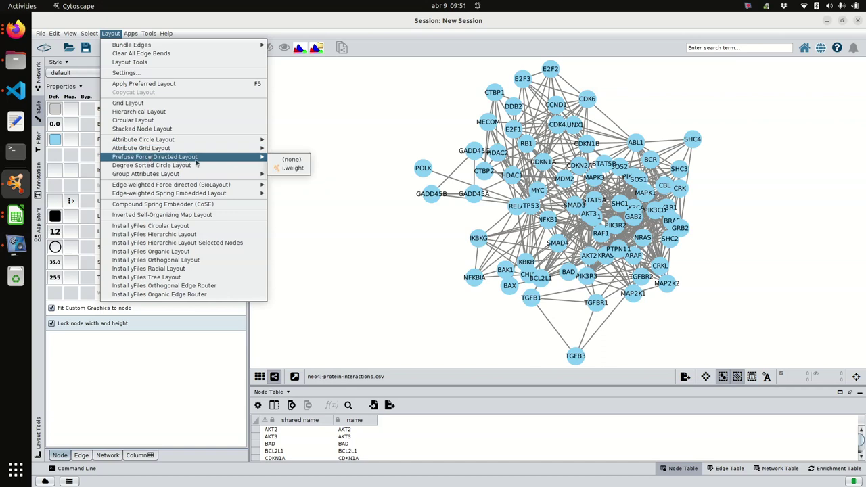
{"action": "left_click", "coordinate": [287, 170]}
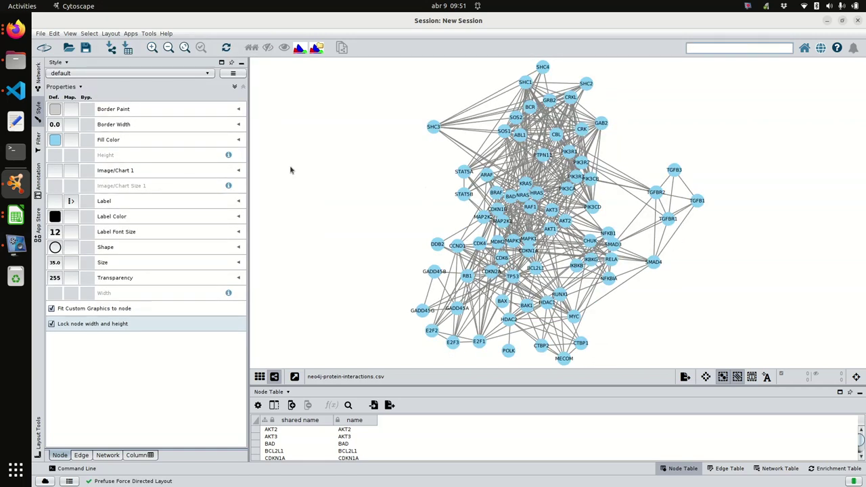